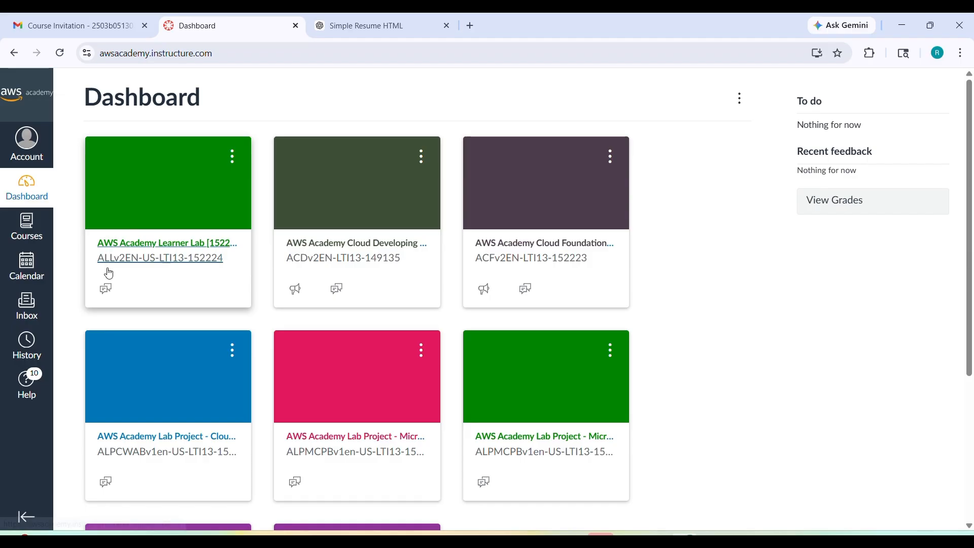
Open the Launch AWS Academy Learner Lab item from the modules of the AWS Academy Learner Lab course.
left_click(148, 243)
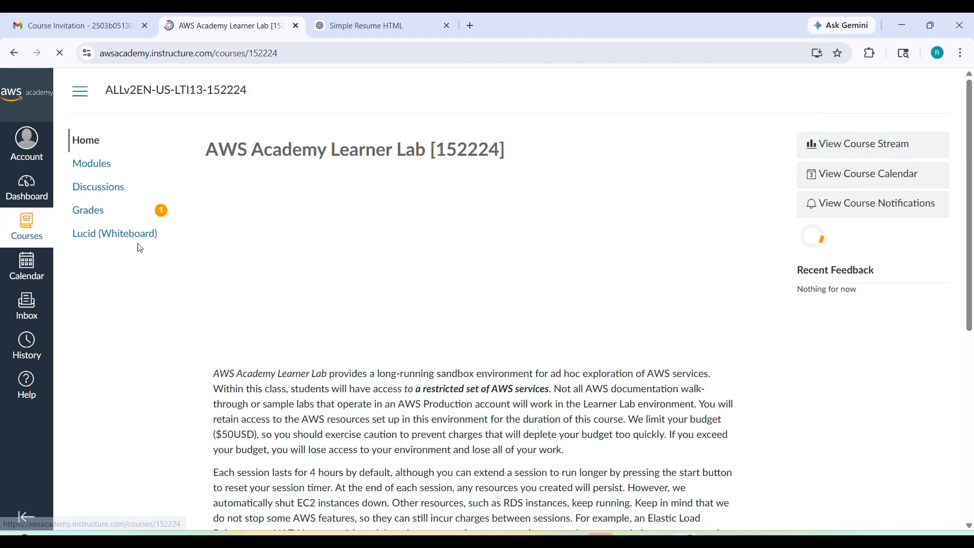
left_click(100, 172)
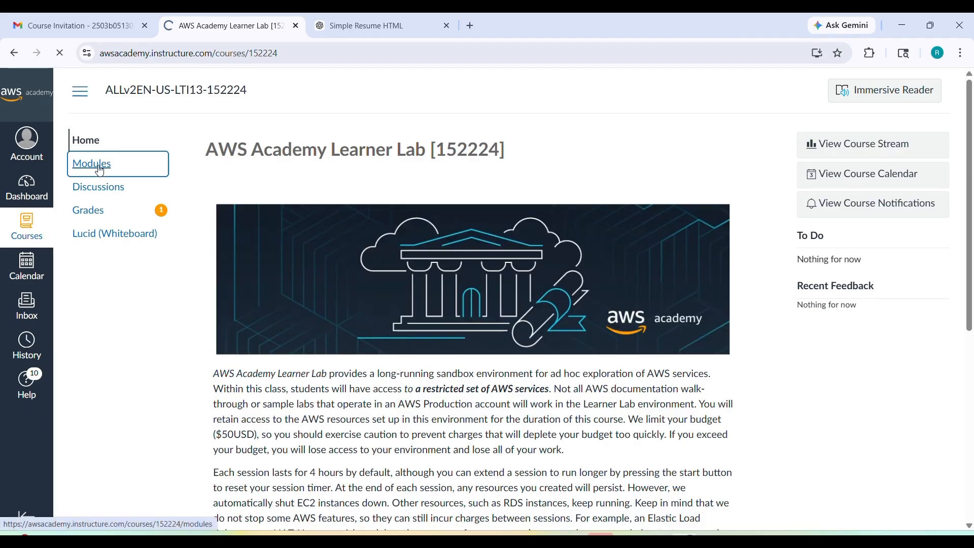
scroll(311, 314, "down", 1)
scroll(311, 314, "down", 3)
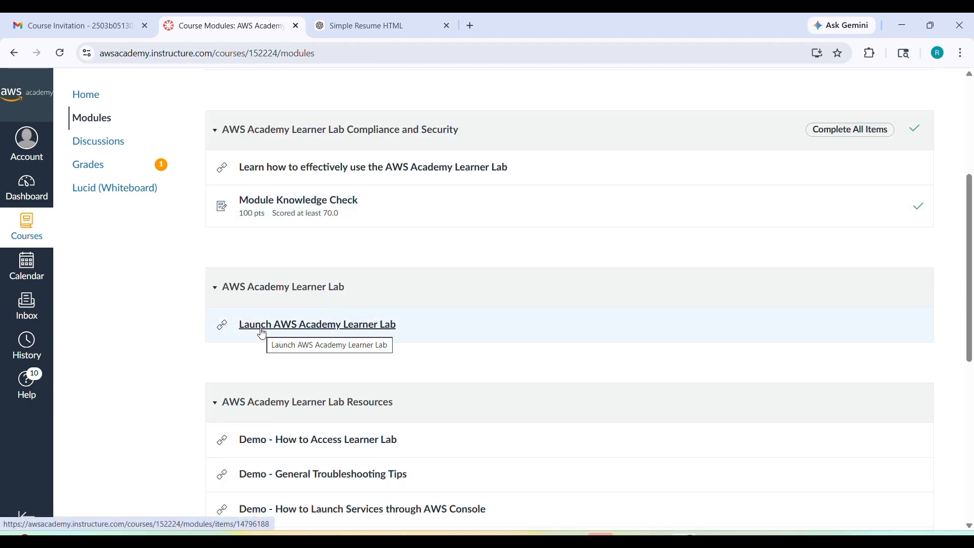
left_click(262, 331)
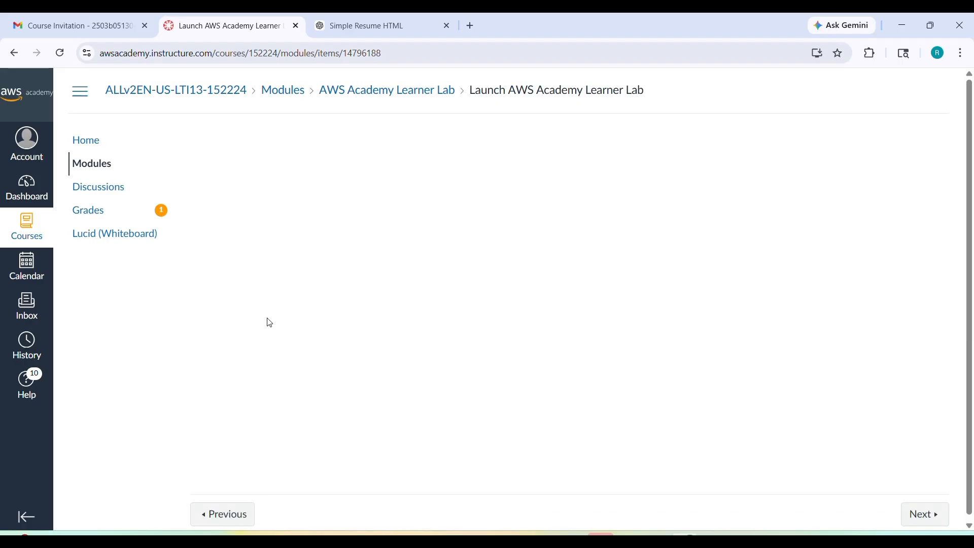
Switch to ChatGPT to view the simple_resume.html file and its download link, and return to the Learner Lab page.
left_click(358, 28)
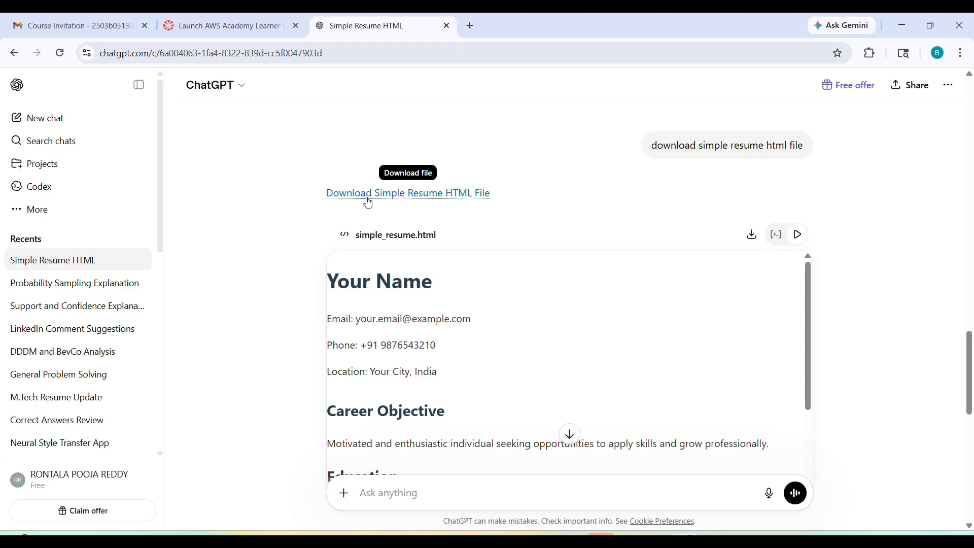
left_click(213, 30)
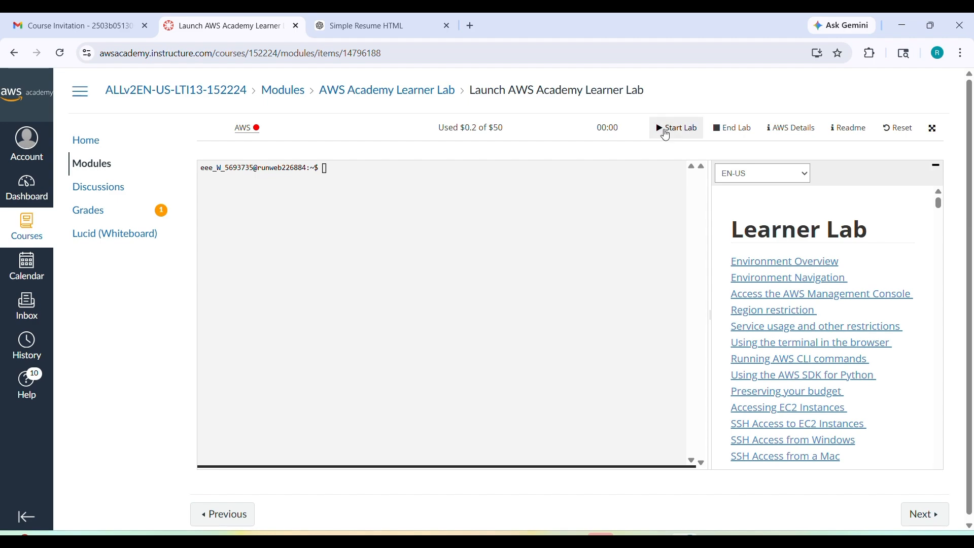
Start the Learner Lab session and open the S3 service in its AWS console.
left_click(666, 135)
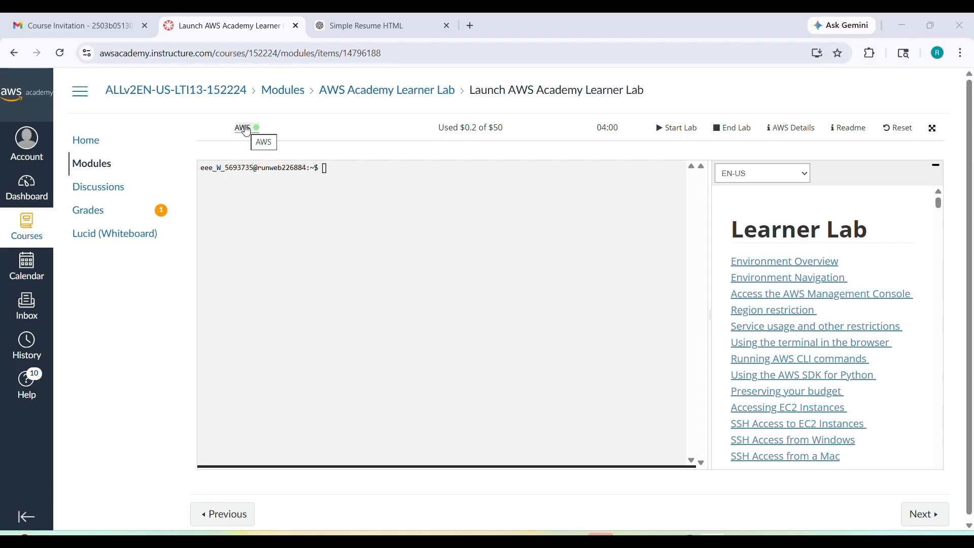
left_click(247, 129)
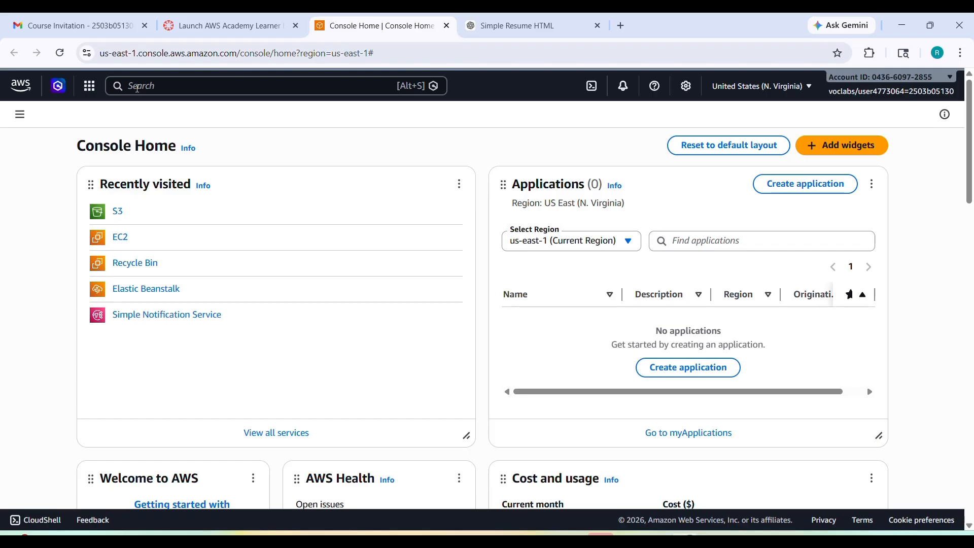
left_click(137, 88)
type("s")
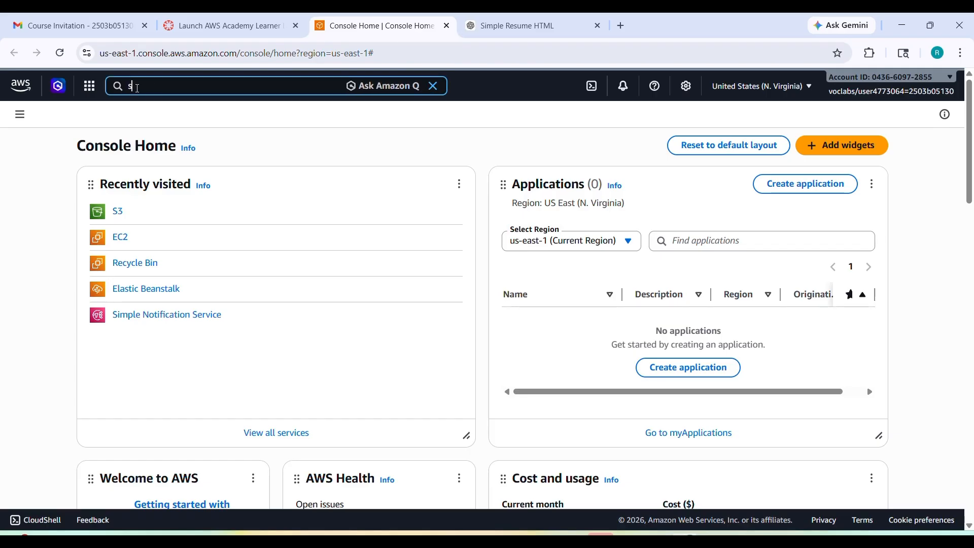
type("3")
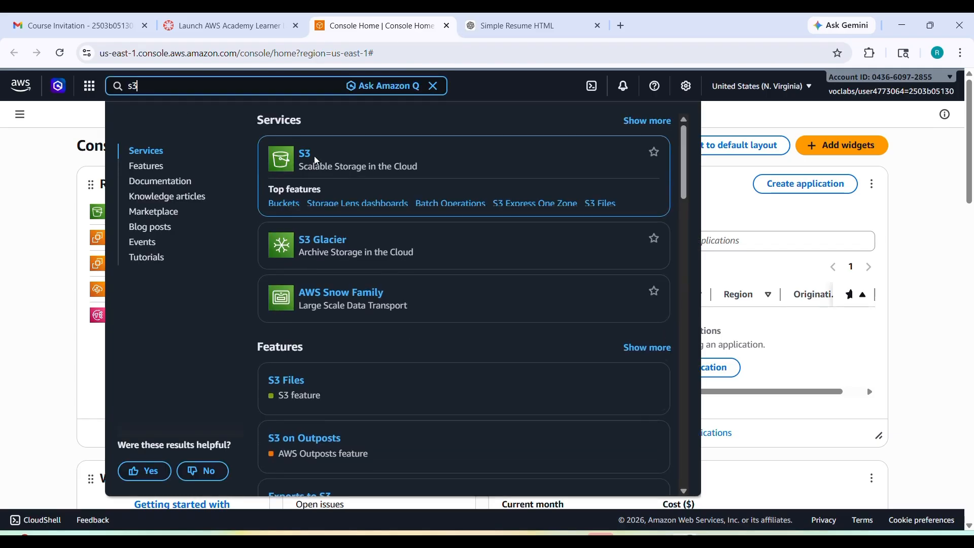
left_click(306, 159)
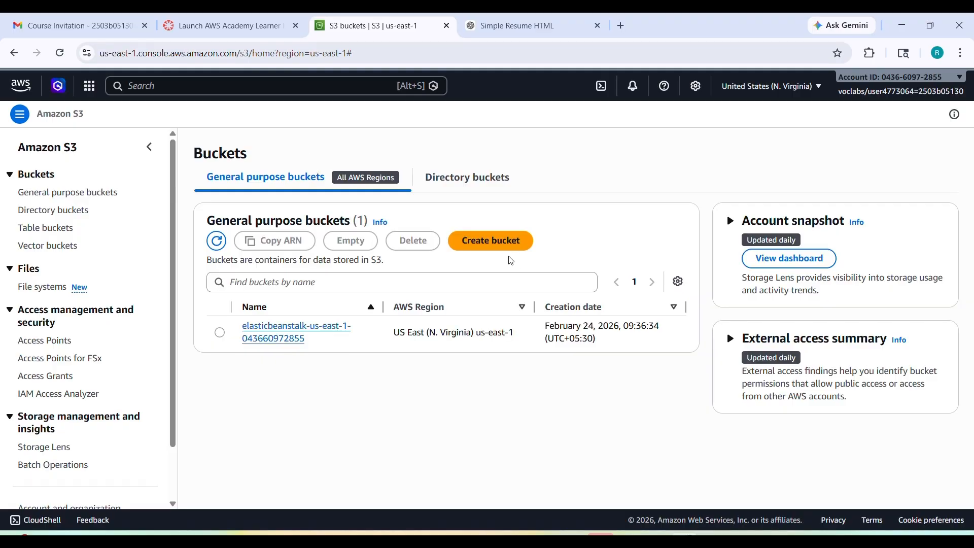
Begin a new general purpose bucket named 10052026 with ACLs enabled for object ownership.
left_click(486, 240)
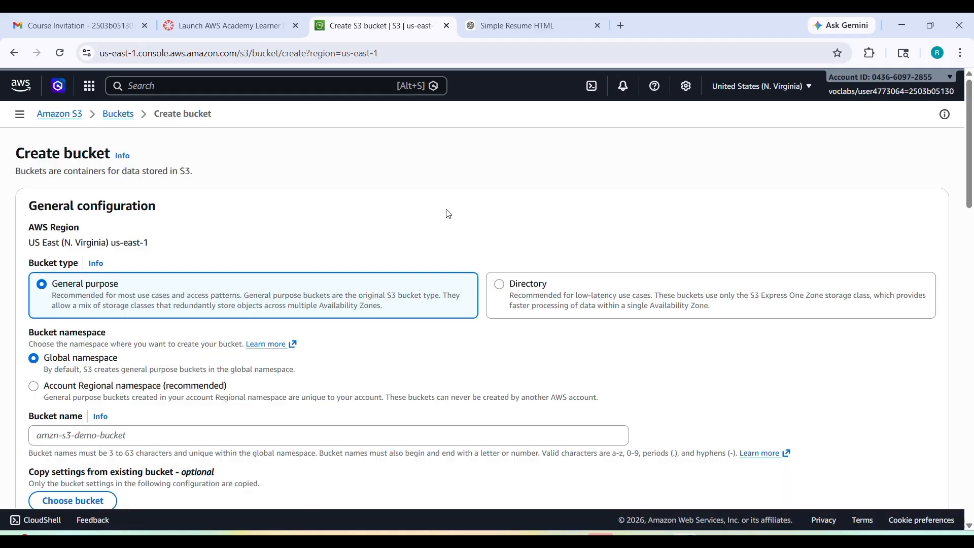
left_click(182, 438)
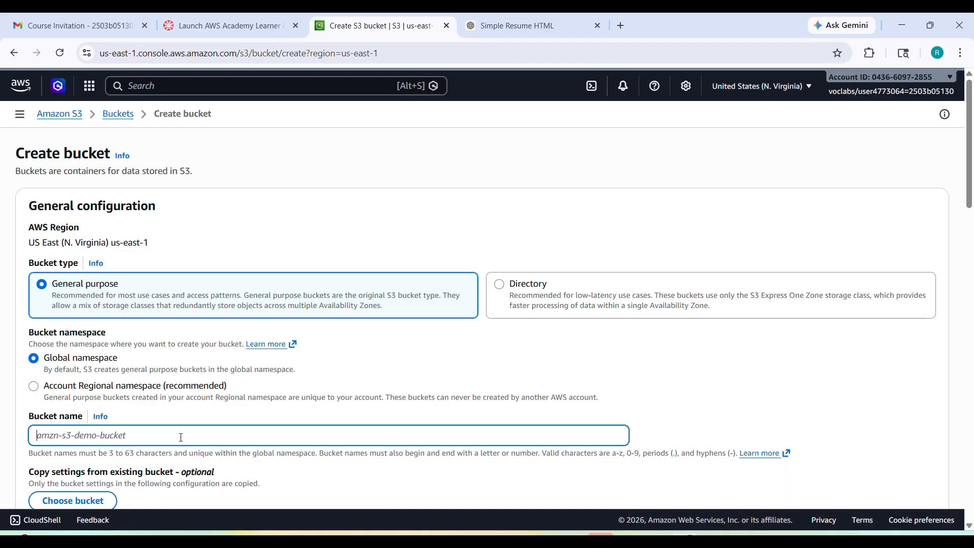
type("10052026")
scroll(181, 437, "down", 5)
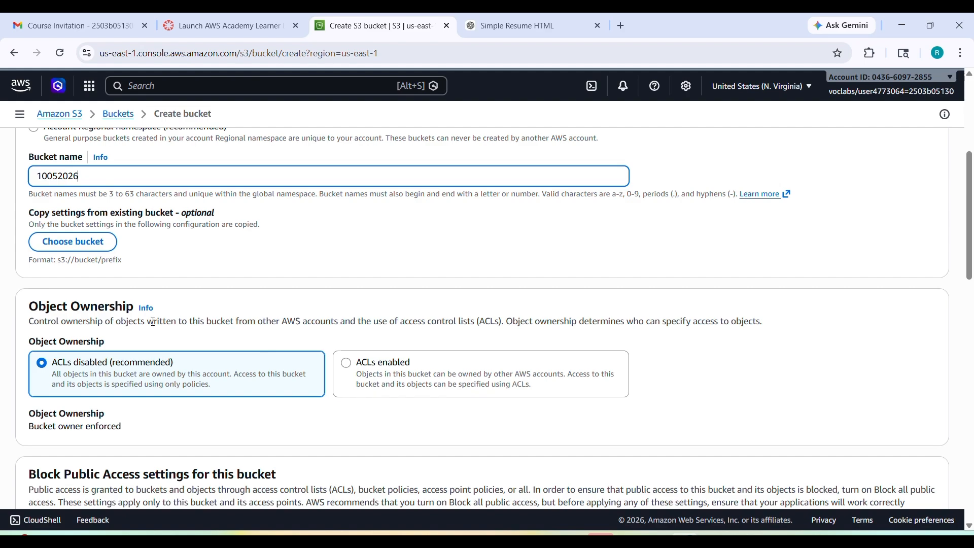
left_click(388, 373)
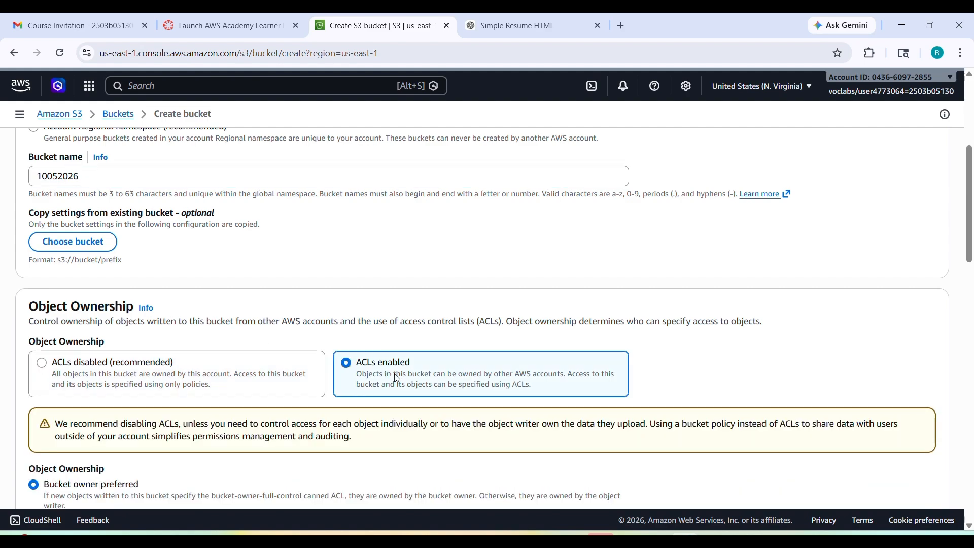
Turn off Block all public access for the bucket and acknowledge that its objects might become public.
scroll(420, 411, "down", 4)
scroll(420, 411, "down", 1)
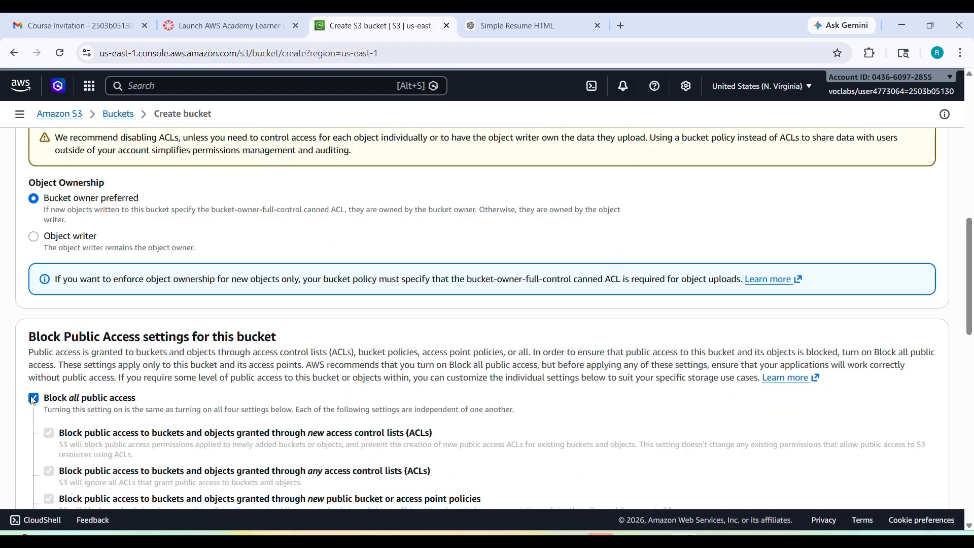
left_click(33, 398)
scroll(220, 409, "down", 3)
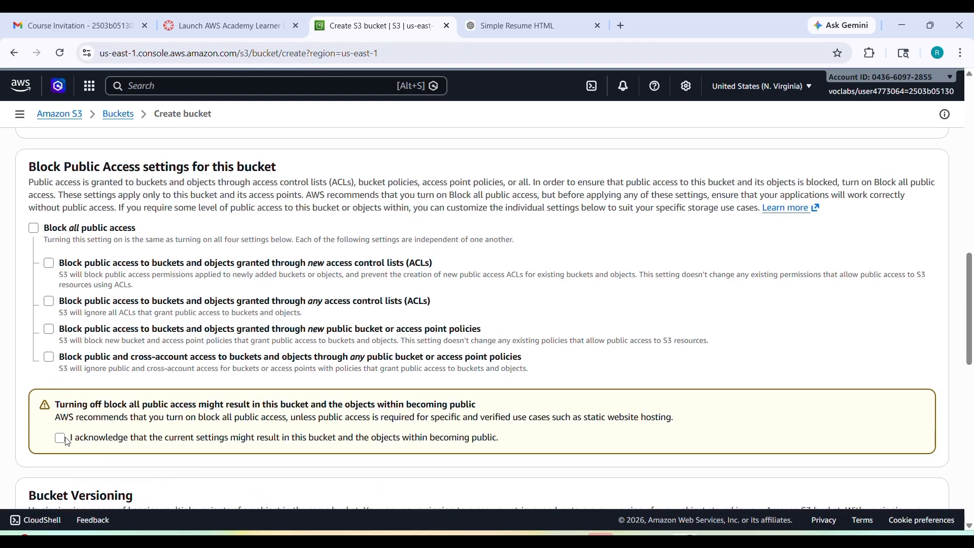
left_click(60, 438)
Enable Bucket Versioning for the new bucket.
scroll(221, 434, "down", 3)
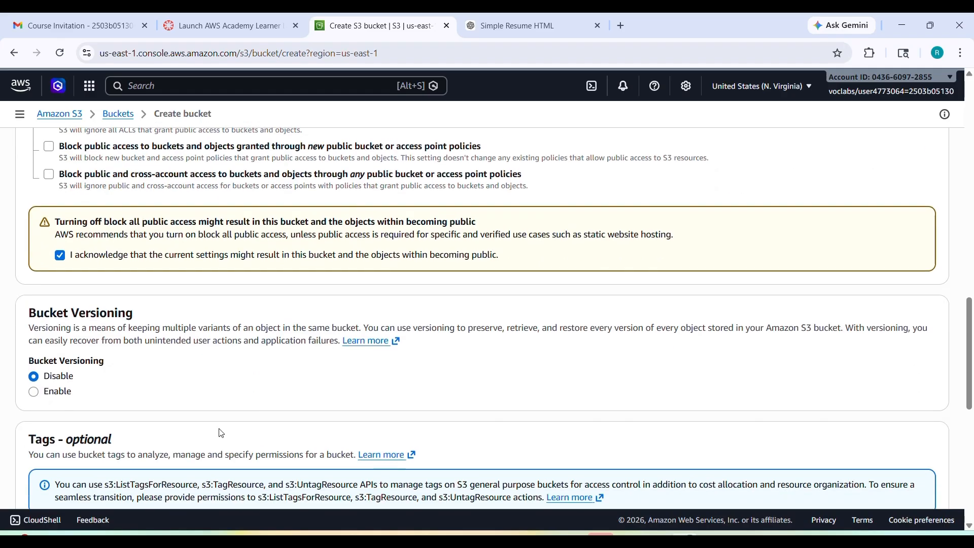
left_click(34, 391)
scroll(289, 408, "down", 9)
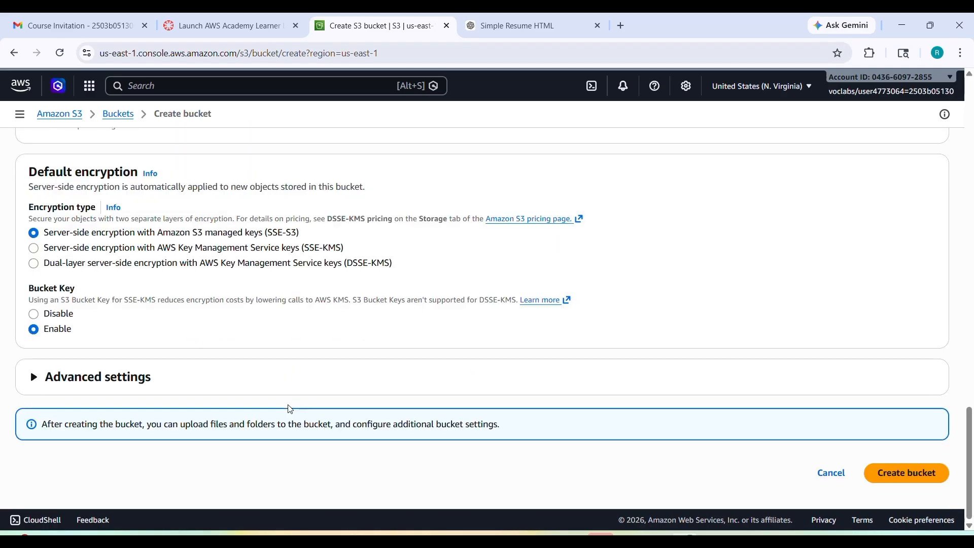
Review the bucket's name, ownership, public access and versioning settings, and create the bucket.
scroll(289, 409, "up", 15)
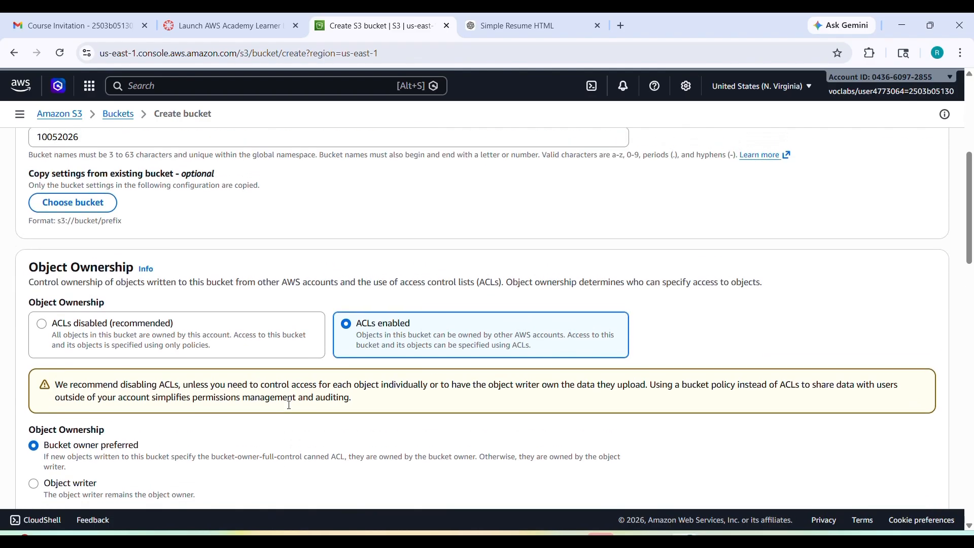
scroll(289, 404, "up", 3)
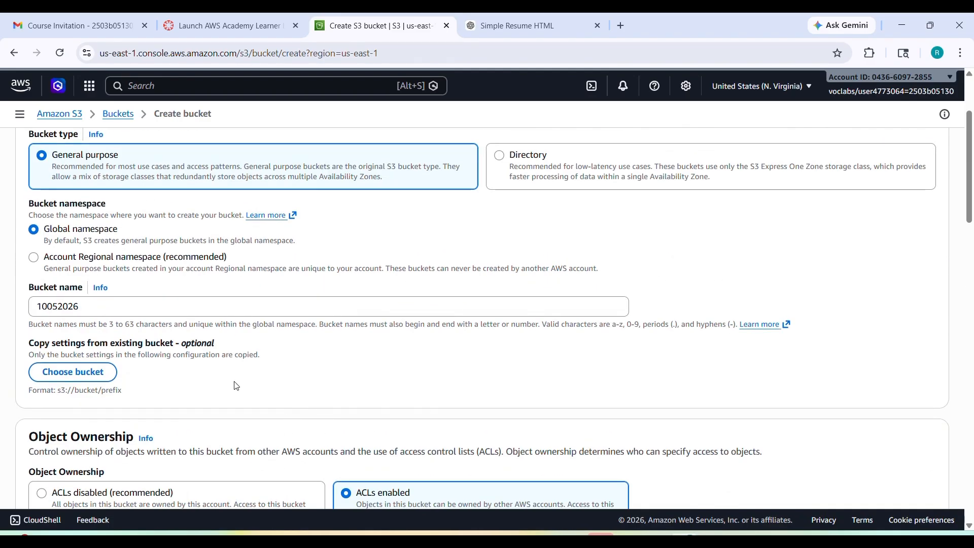
scroll(237, 386, "down", 4)
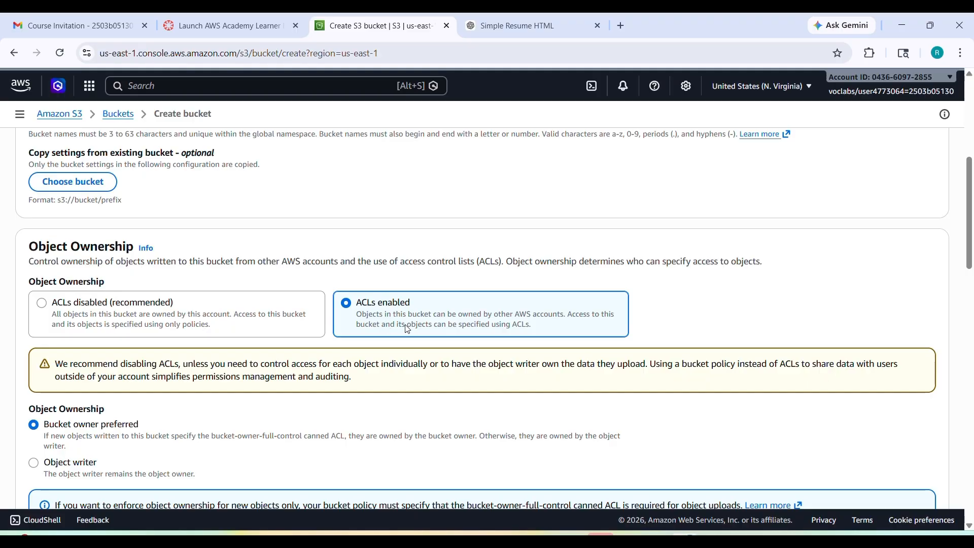
scroll(307, 382, "down", 4)
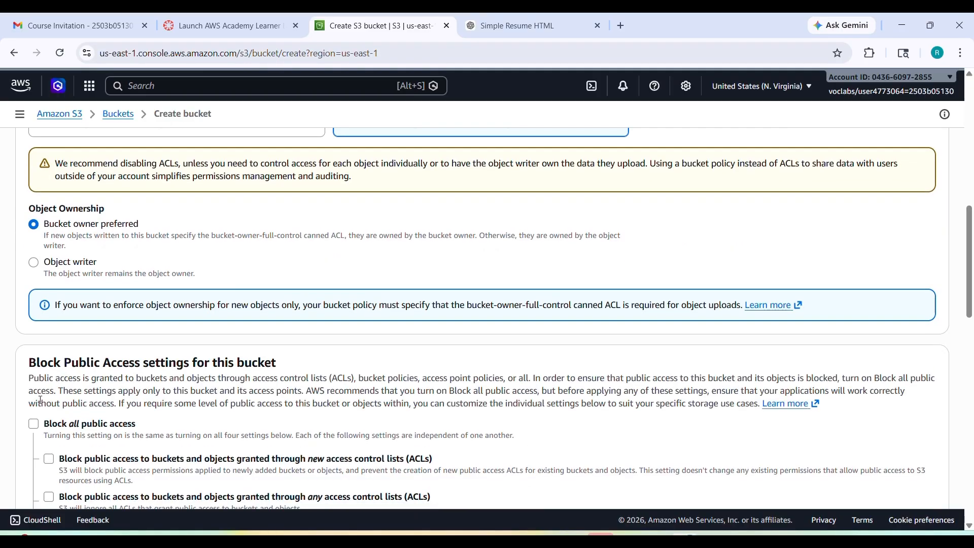
scroll(330, 414, "down", 4)
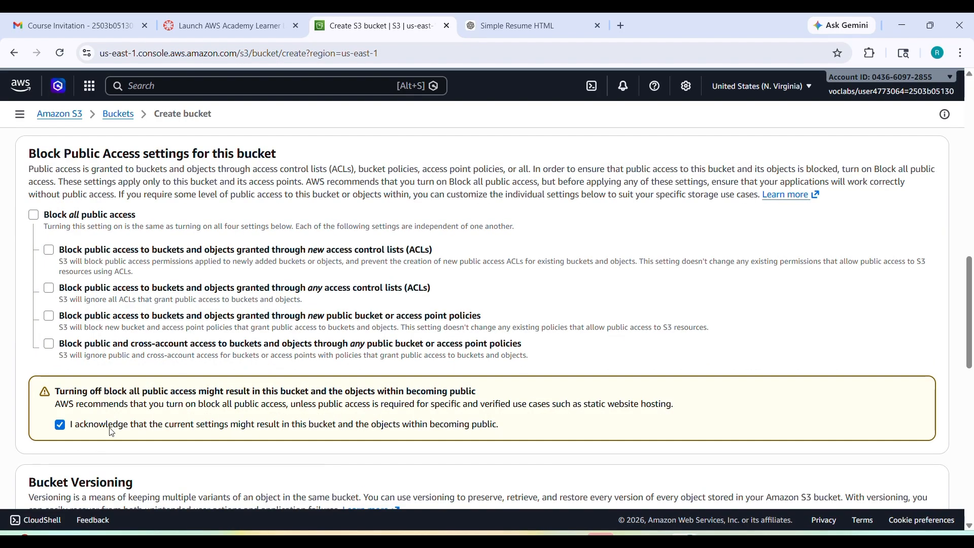
scroll(225, 376, "down", 5)
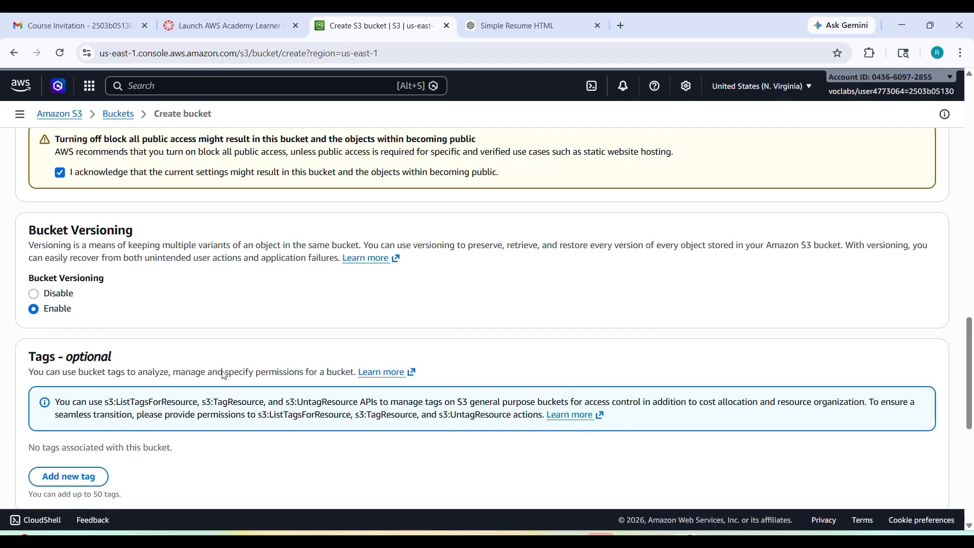
scroll(192, 315, "down", 8)
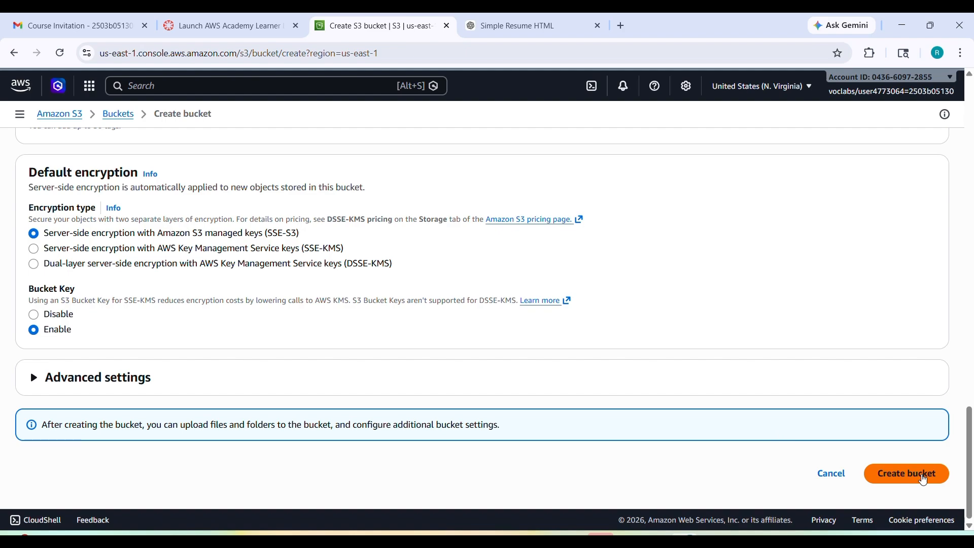
left_click(923, 479)
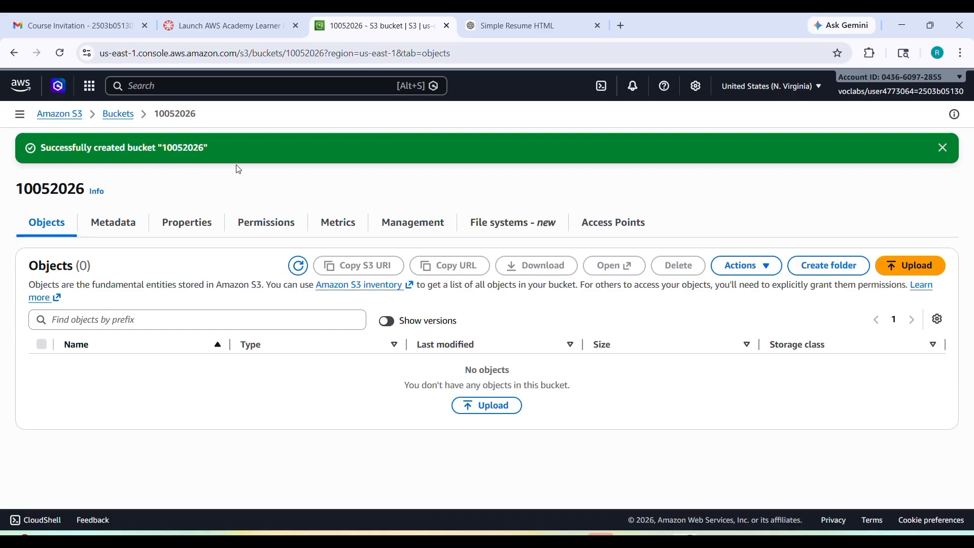
Upload simple_resume.html from the Downloads folder to the 10052026 bucket and close the upload status page.
left_click(902, 275)
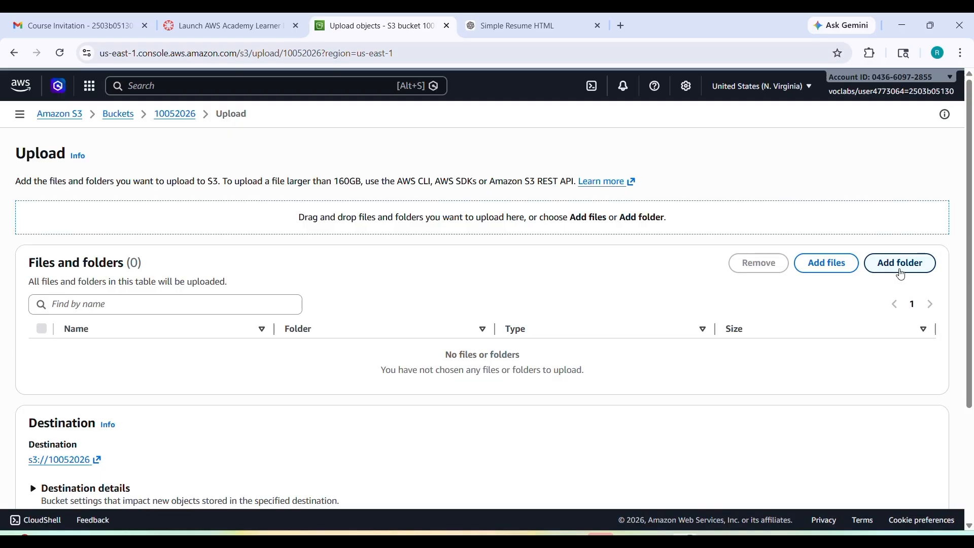
left_click(813, 264)
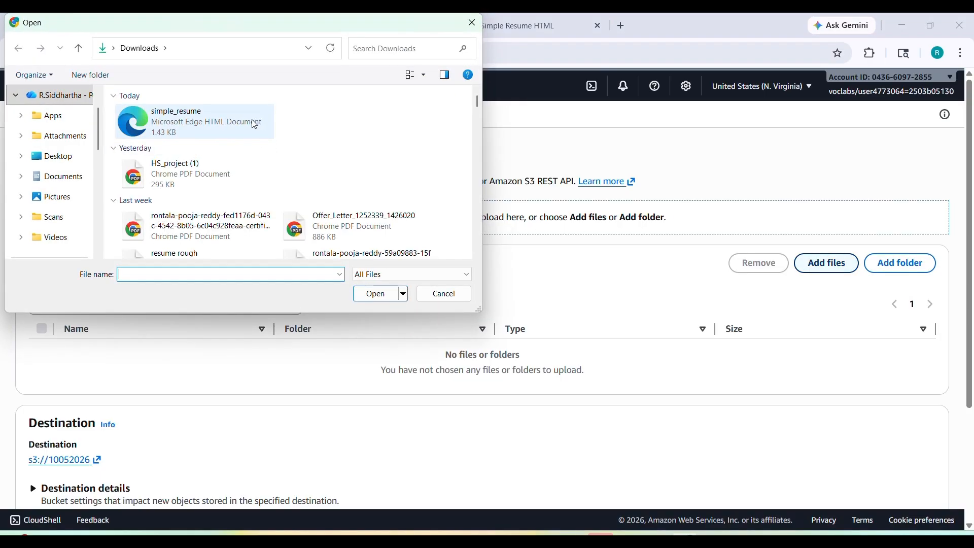
left_click(210, 131)
left_click(376, 294)
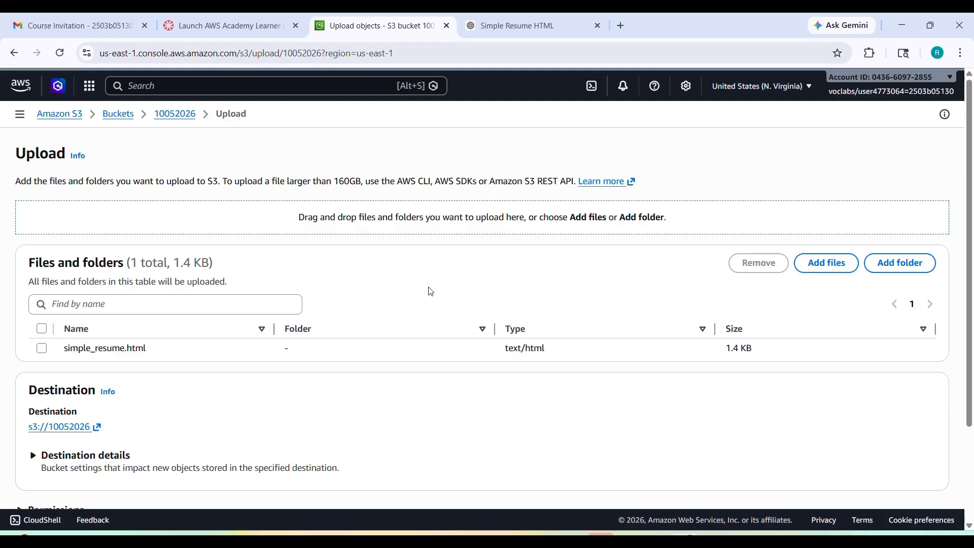
scroll(447, 330, "down", 3)
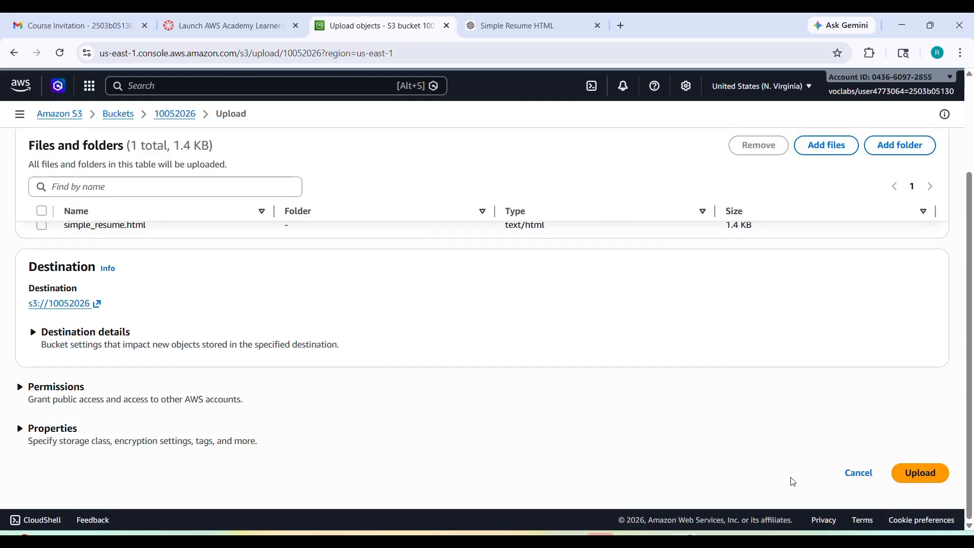
left_click(915, 476)
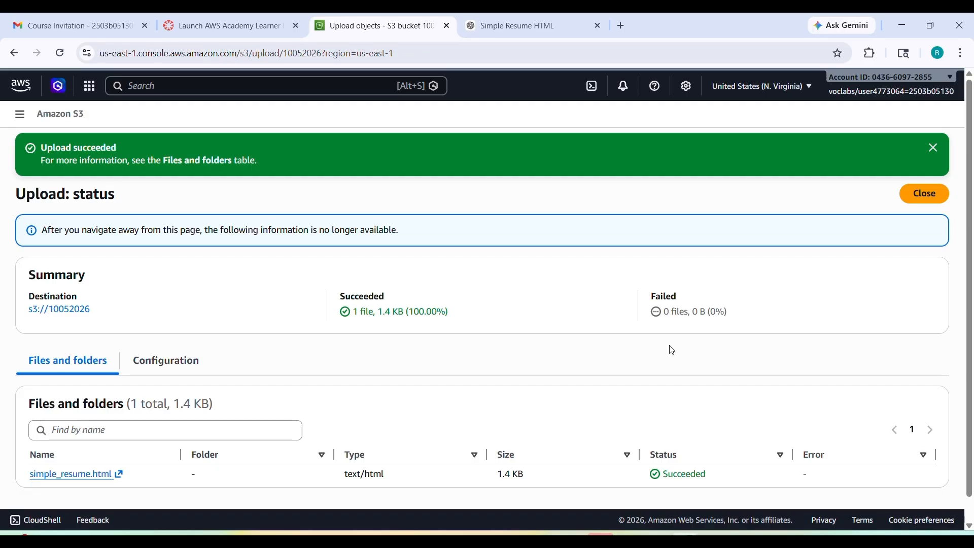
left_click(935, 198)
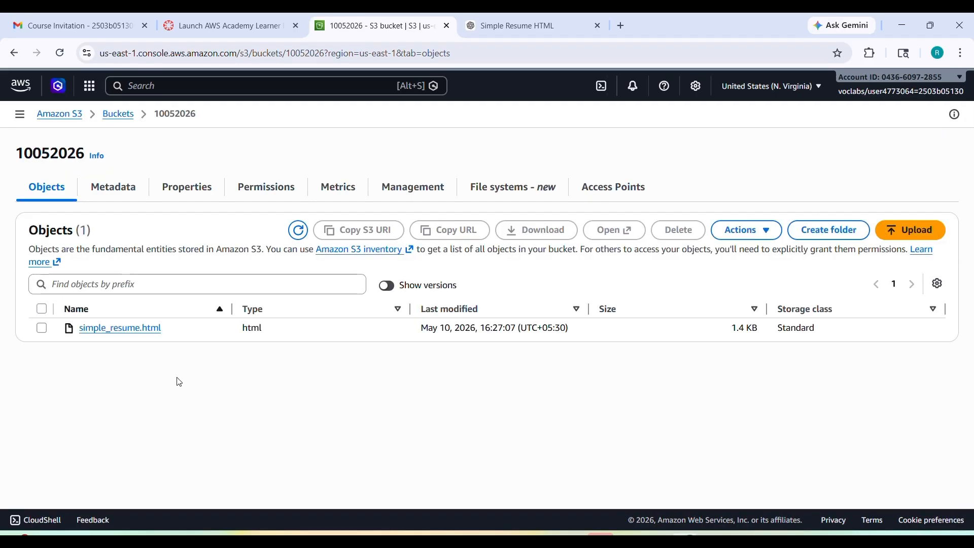
Make simple_resume.html public using ACL and close the status page.
left_click(41, 328)
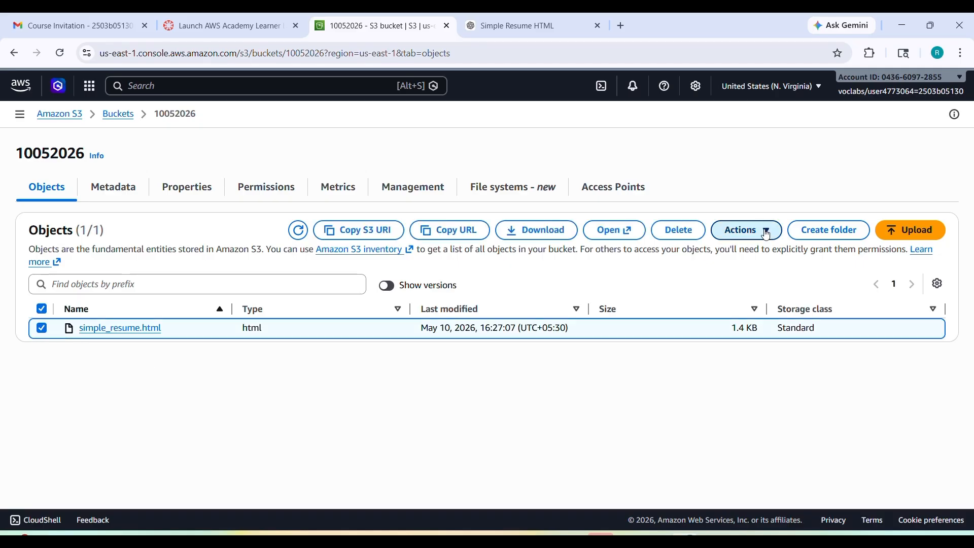
left_click(746, 230)
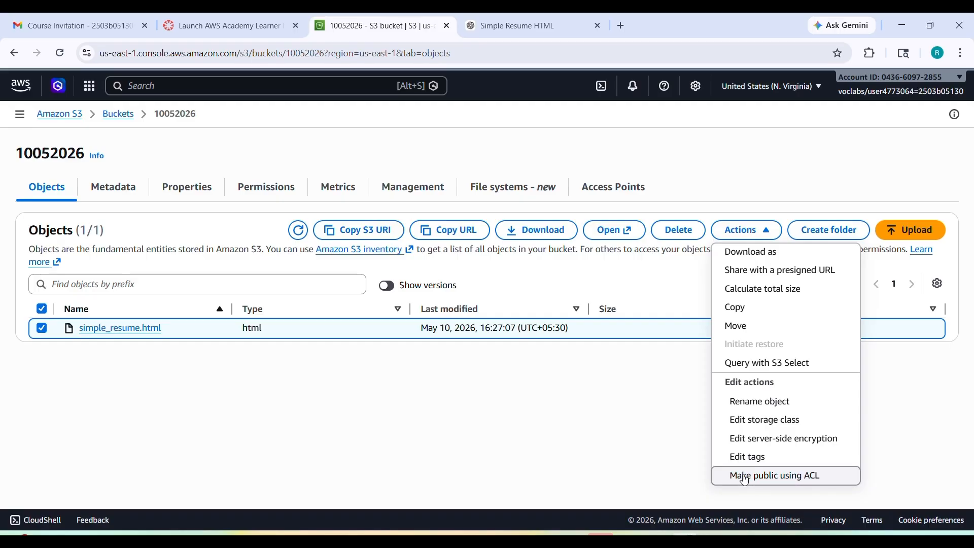
left_click(744, 477)
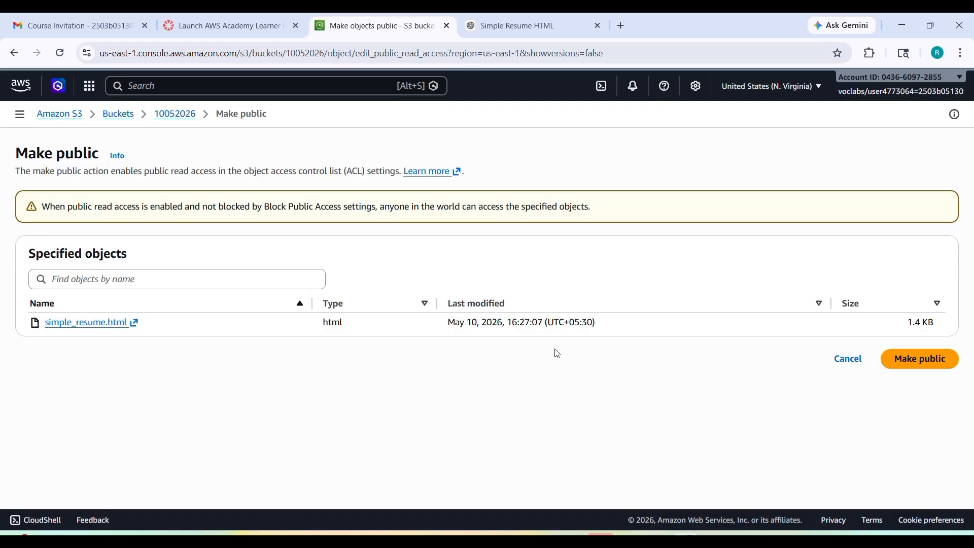
left_click(917, 361)
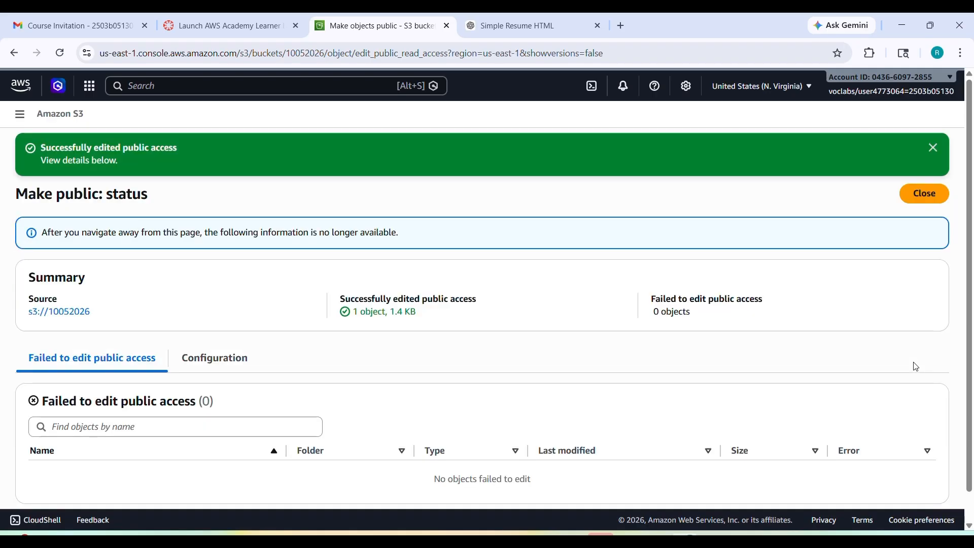
left_click(935, 194)
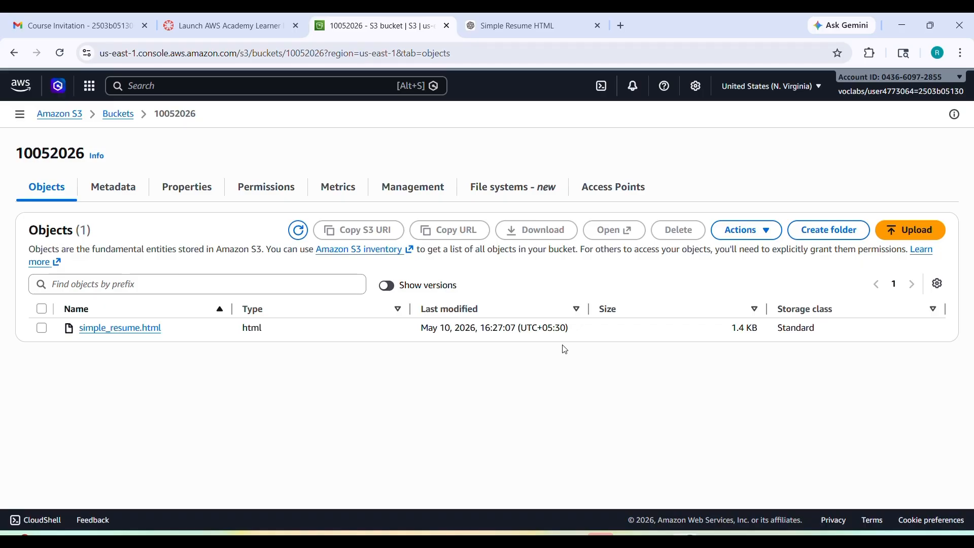
Enable static website hosting in the 10052026 bucket's properties and place the cursor in the index document field.
left_click(41, 328)
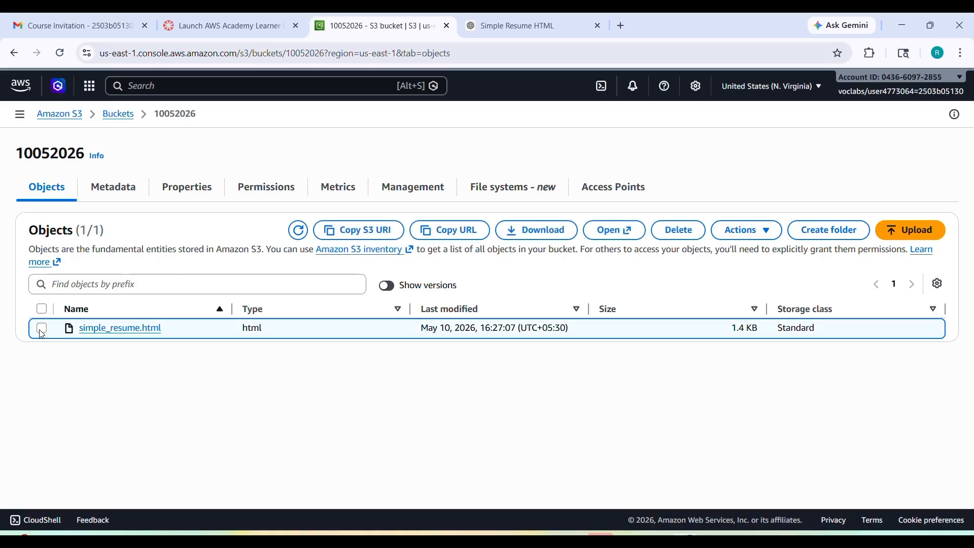
left_click(199, 187)
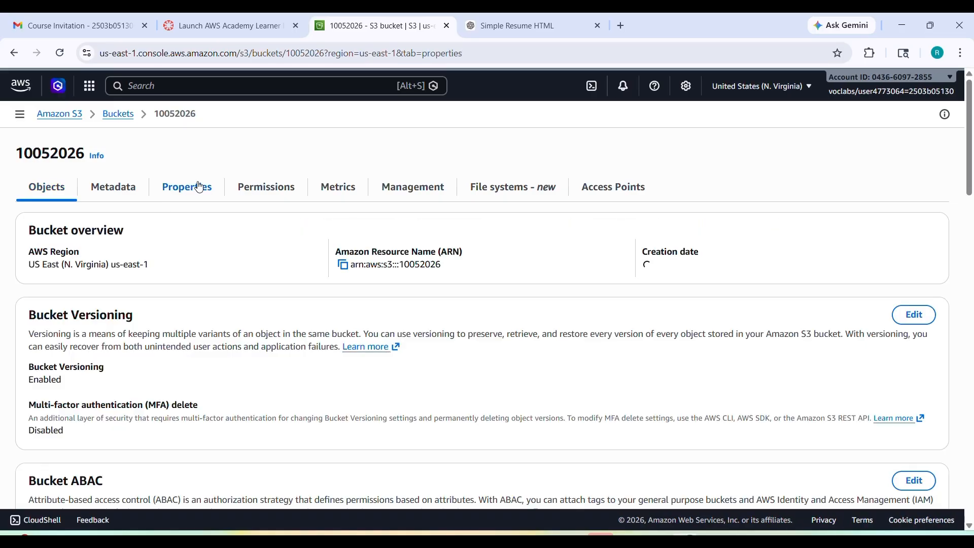
scroll(280, 387, "down", 5)
scroll(282, 384, "down", 10)
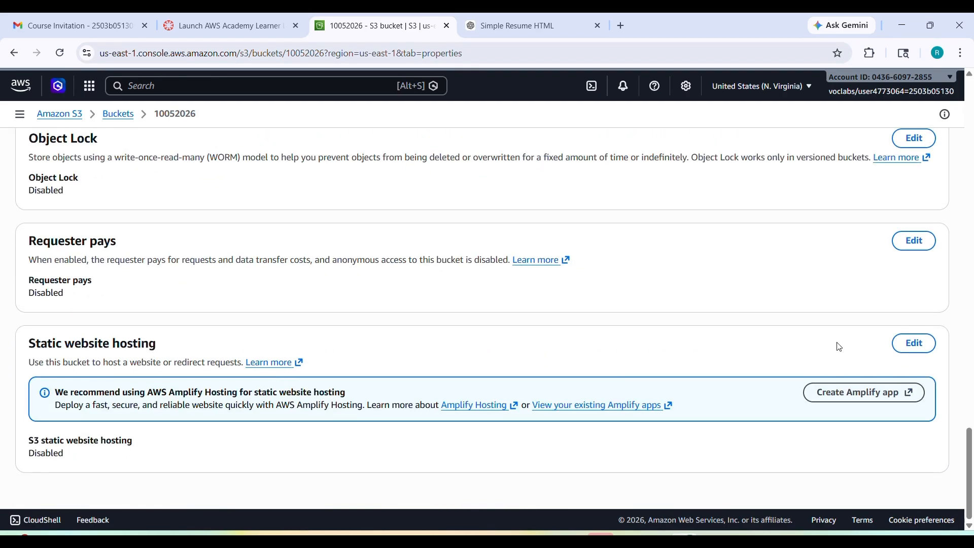
left_click(912, 350)
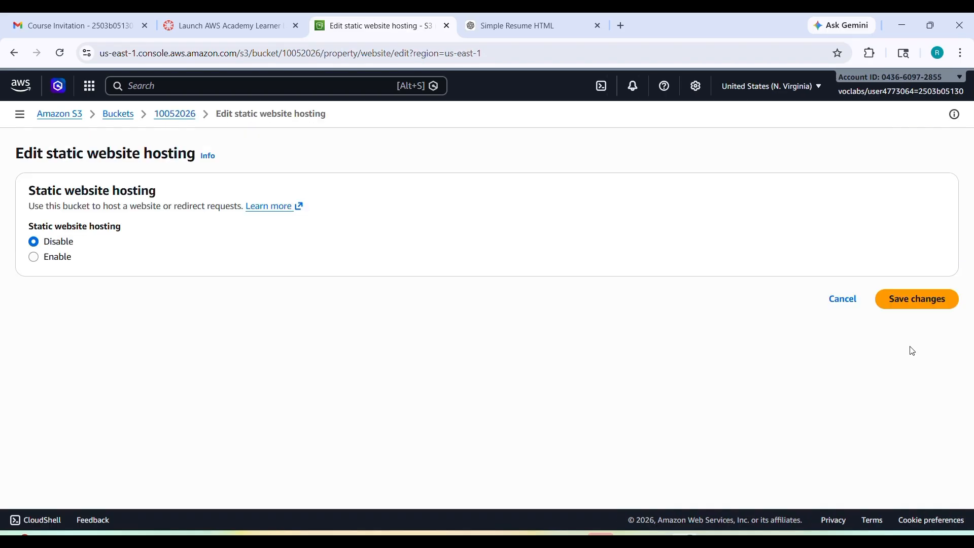
left_click(33, 259)
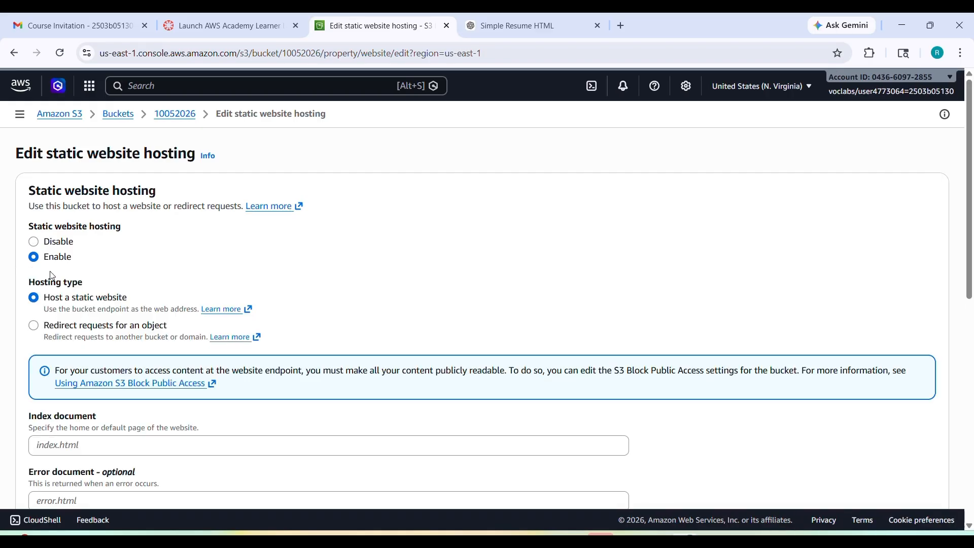
scroll(257, 391, "down", 3)
left_click(71, 327)
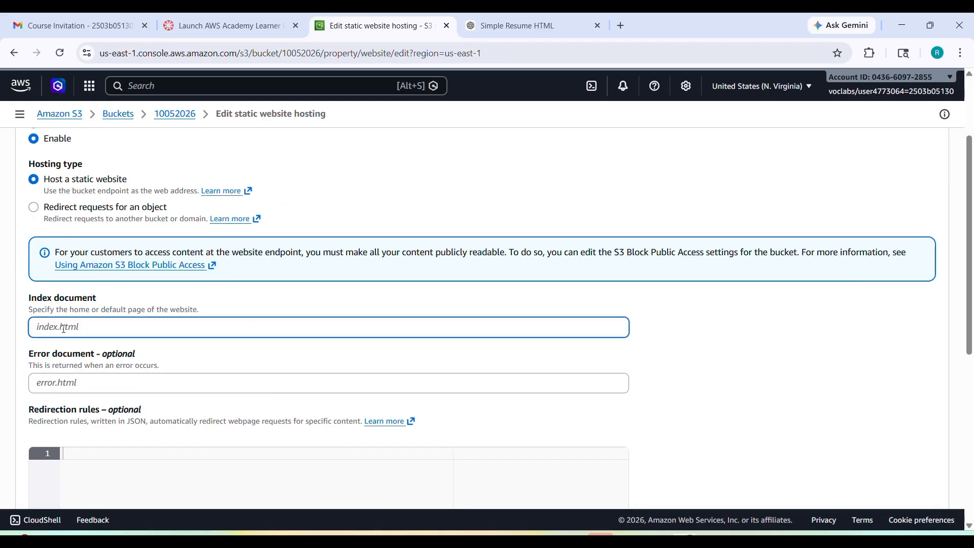
type("permanently delete")
type("a")
key("BackSpace")
key("BackSpace")
key("BackSpace")
key("BackSpace")
key("BackSpace")
key("BackSpace")
key("BackSpace")
key("BackSpace")
key("BackSpace")
key("BackSpace")
key("BackSpace")
key("BackSpace")
key("BackSpace")
key("BackSpace")
key("BackSpace")
key("BackSpace")
key("BackSpace")
key("BackSpace")
key("BackSpace")
Set the index document to simple_resume.html and save the static website hosting changes.
type("simple resume.html")
scroll(313, 334, "down", 5)
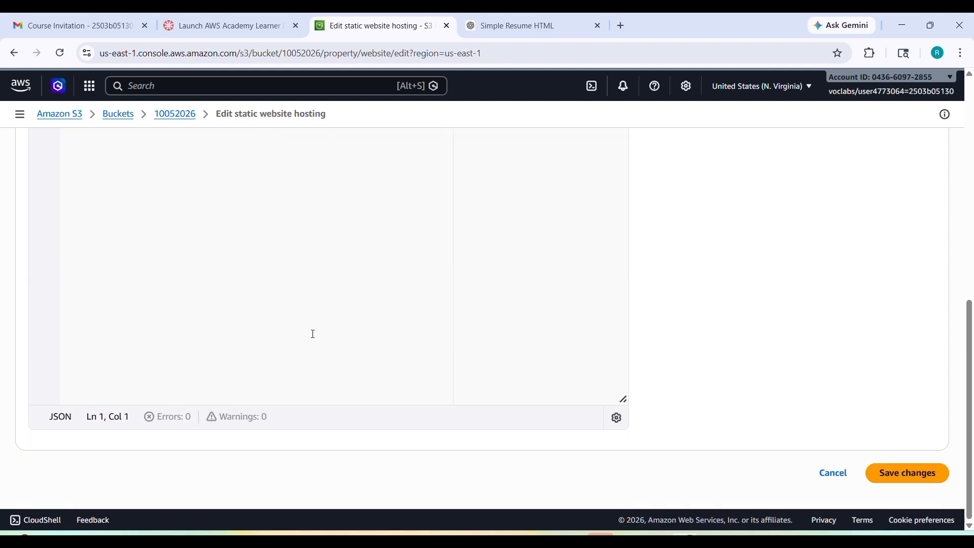
left_click(889, 477)
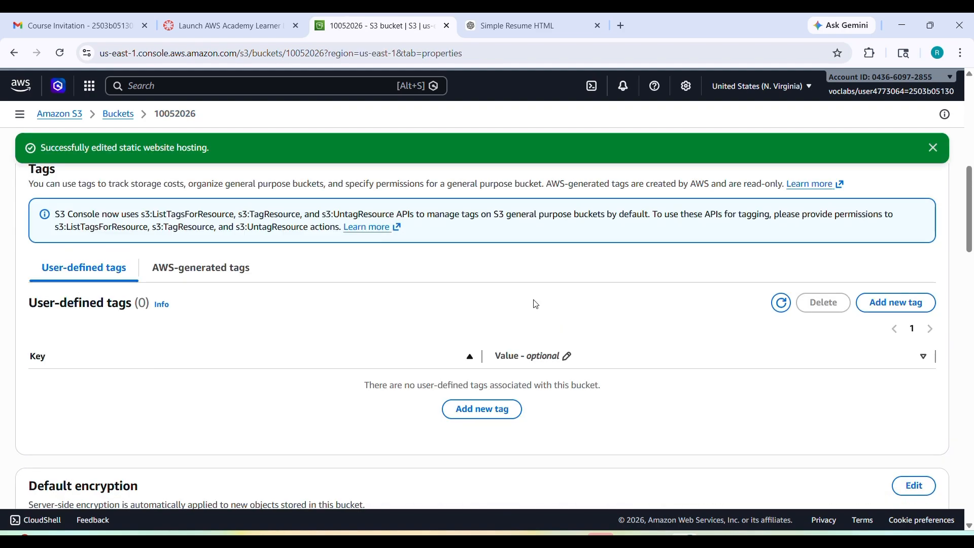
Open simple_resume.html from the 10052026 bucket through its object URL and check the published resume page.
left_click(118, 121)
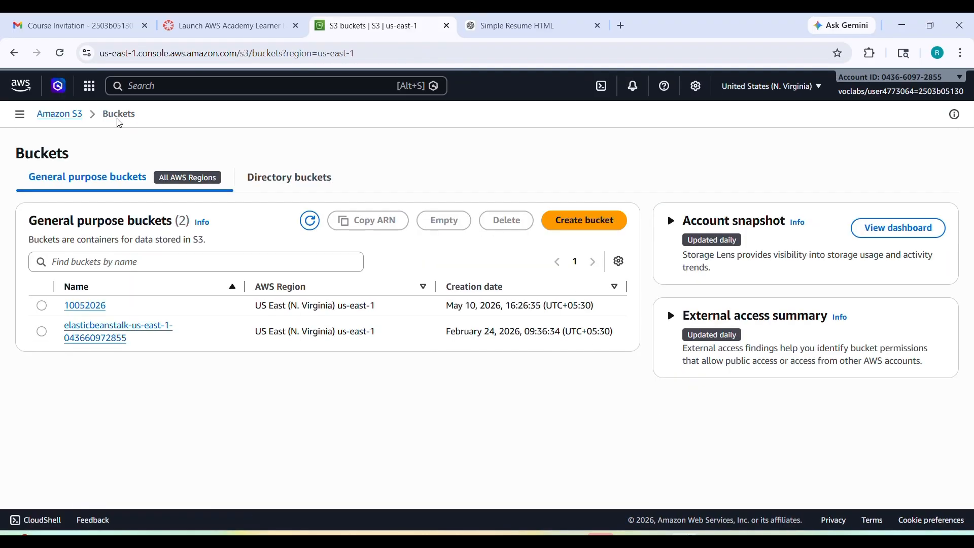
left_click(81, 306)
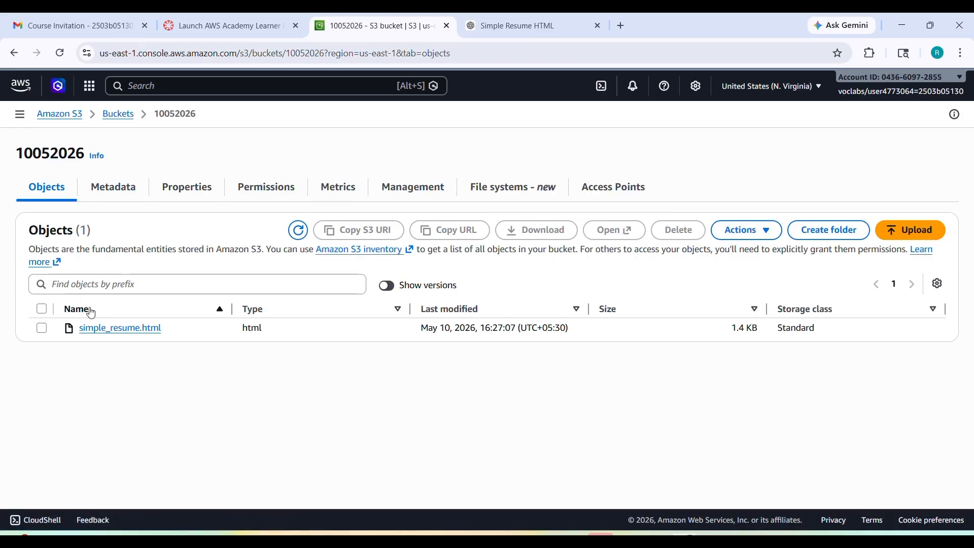
left_click(97, 329)
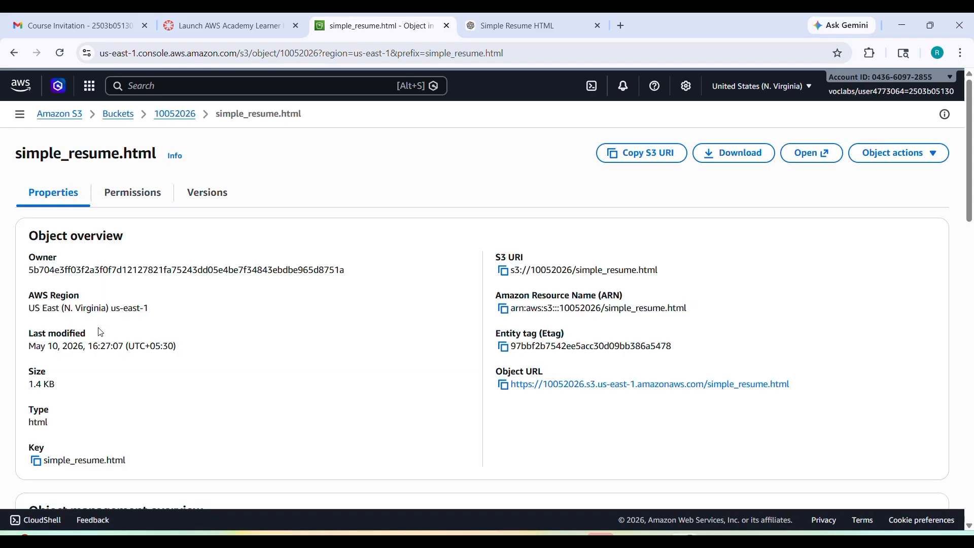
left_click(534, 386)
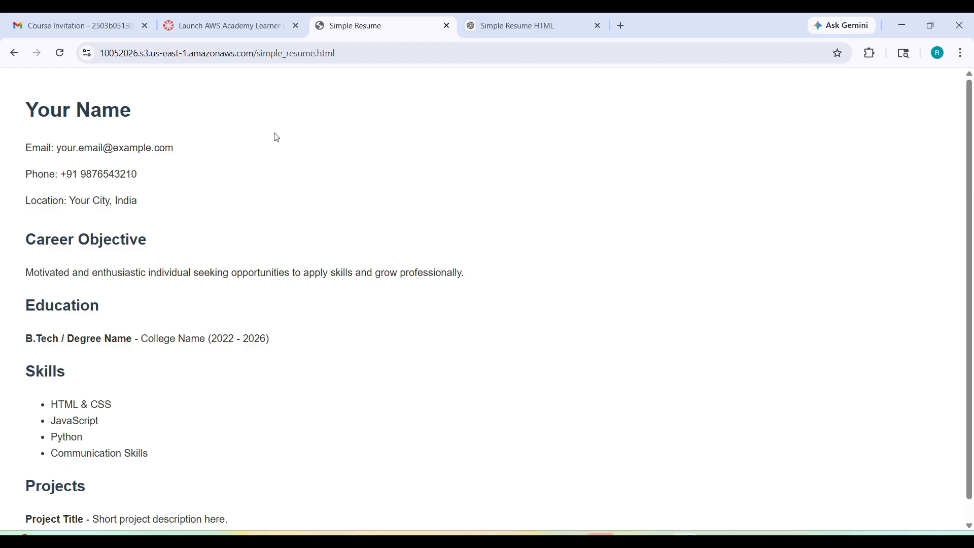
scroll(231, 366, "down", 1)
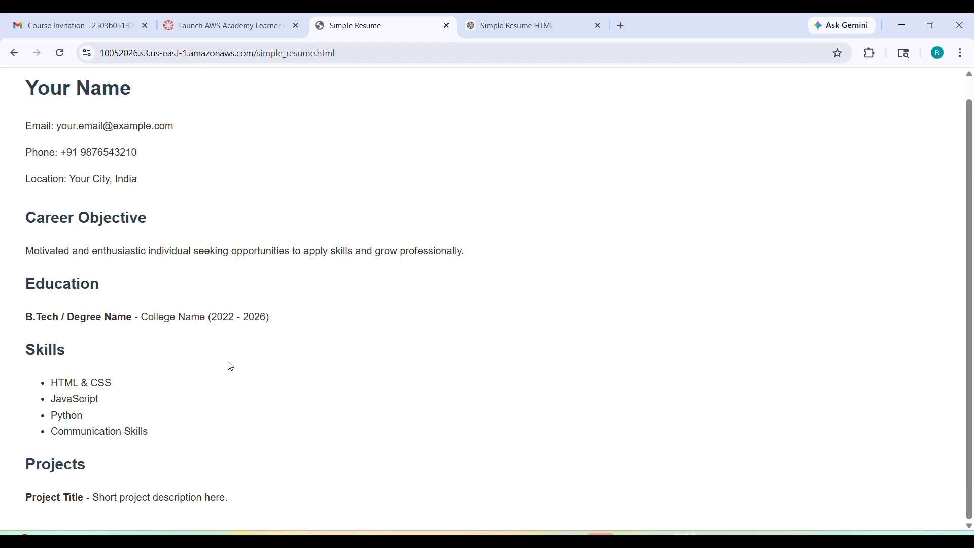
scroll(231, 366, "up", 1)
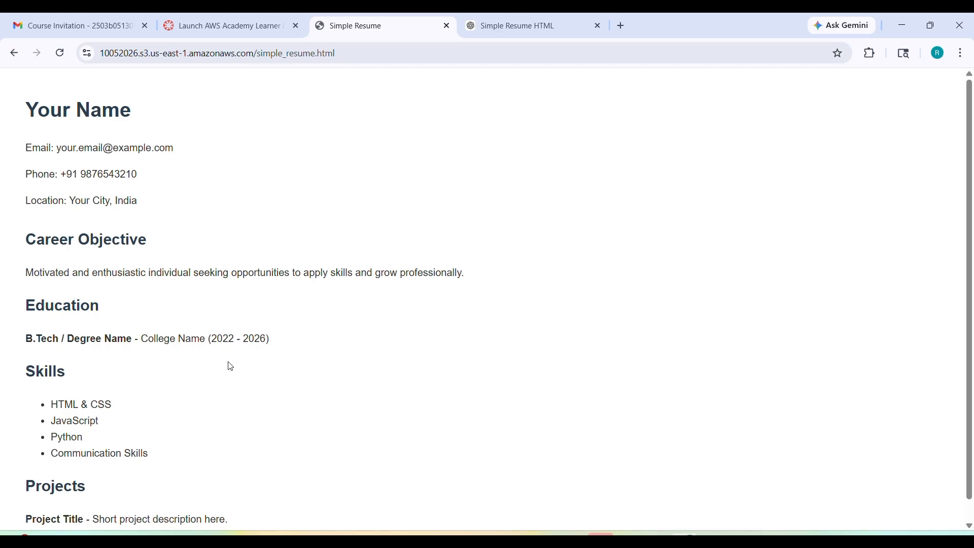
Return to the bucket list, request deletion of the 10052026 bucket and go to its Empty bucket confirmation.
left_click(11, 54)
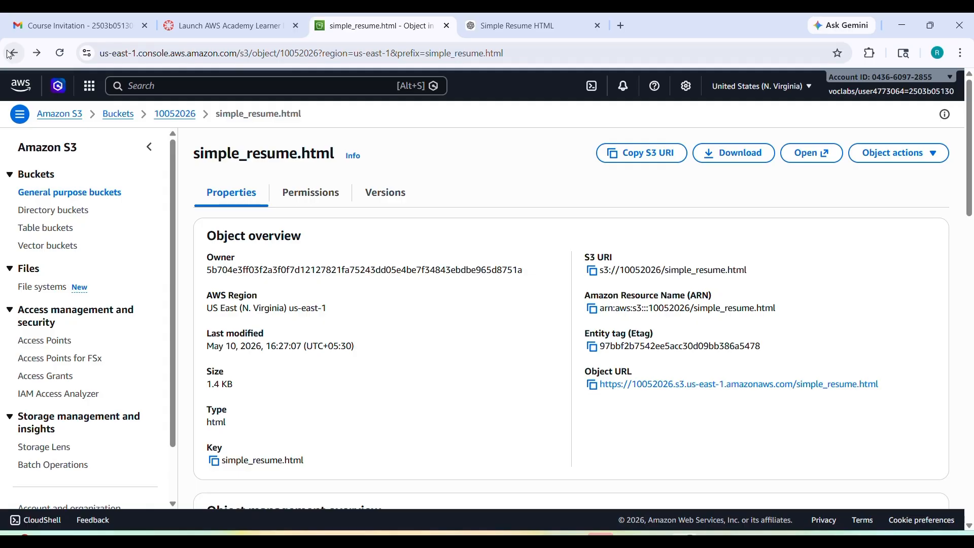
left_click(127, 118)
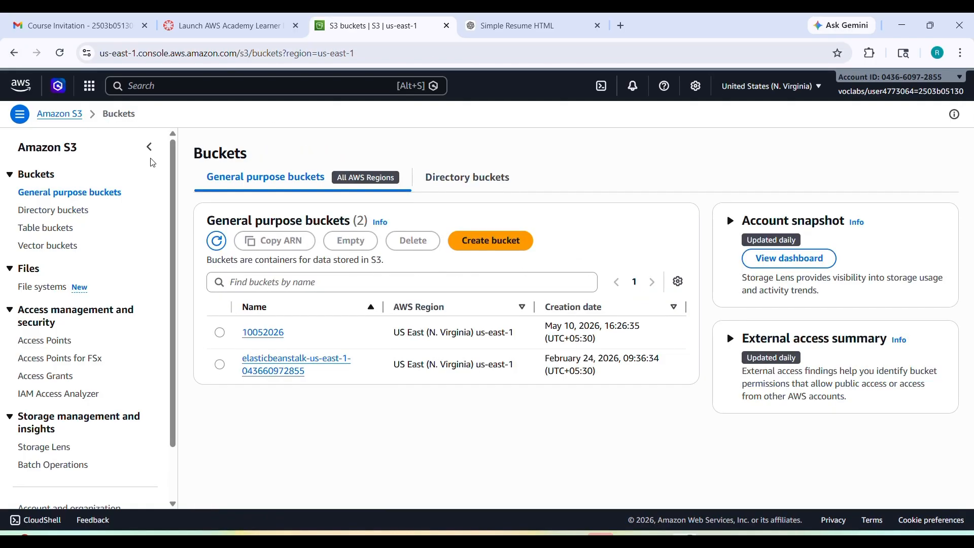
left_click(220, 334)
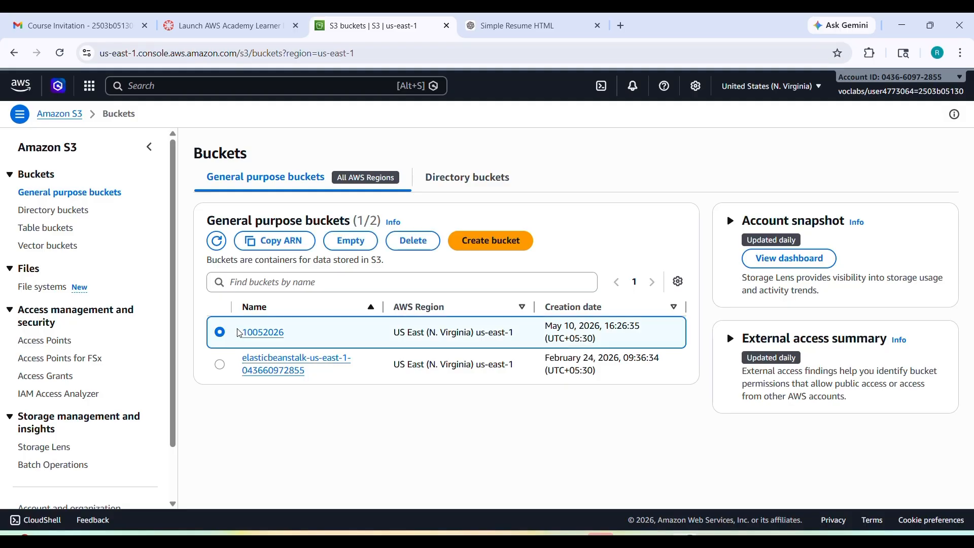
left_click(409, 244)
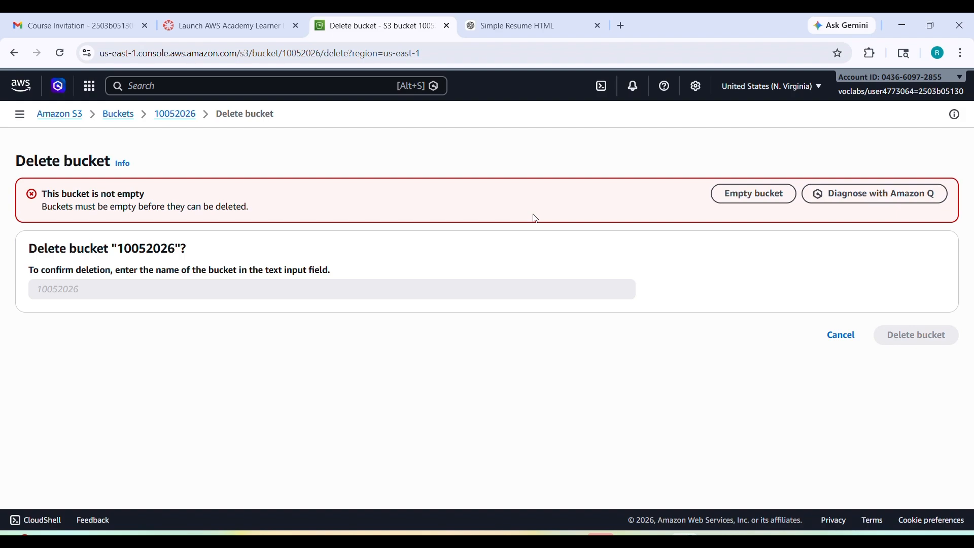
left_click(745, 193)
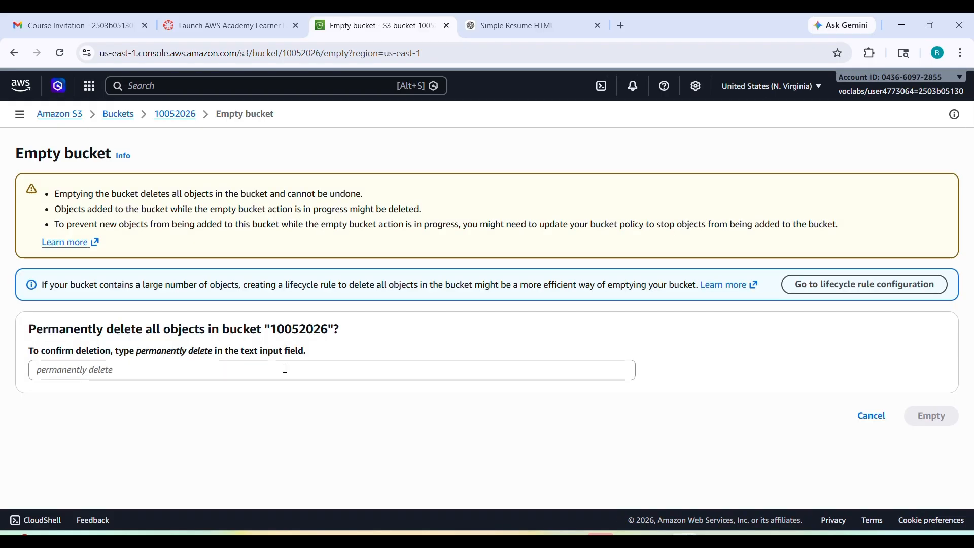
left_click(190, 371)
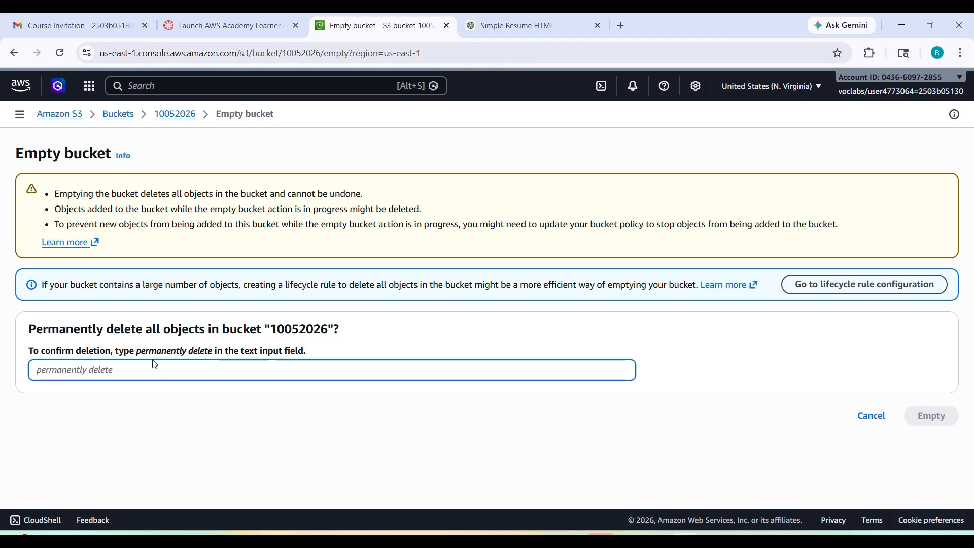
type("permanently delete")
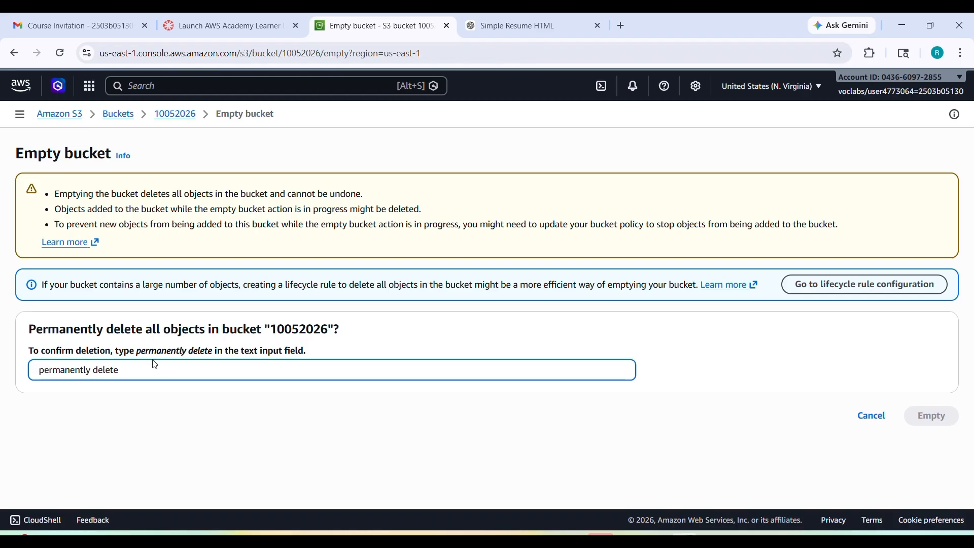
key("BackSpace")
key("BackSpace")
key("BackSpace")
key("BackSpace")
key("BackSpace")
key("BackSpace")
key("BackSpace")
key("BackSpace")
key("BackSpace")
key("BackSpace")
key("BackSpace")
key("BackSpace")
key("BackSpace")
key("BackSpace")
key("BackSpace")
key("BackSpace")
key("BackSpace")
key("BackSpace")
Confirm with "permanently delete", empty the 10052026 bucket and exit the status page.
type("permanently ")
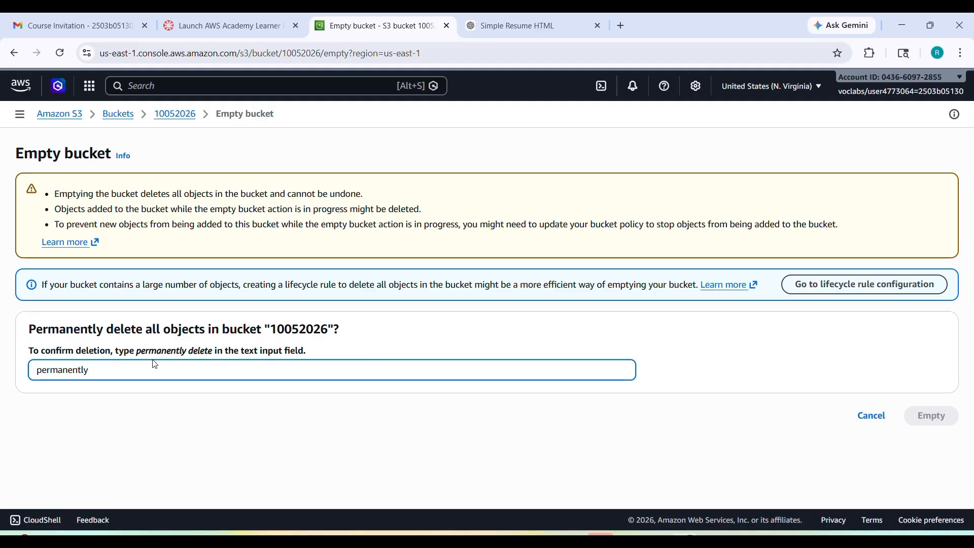
type("delet")
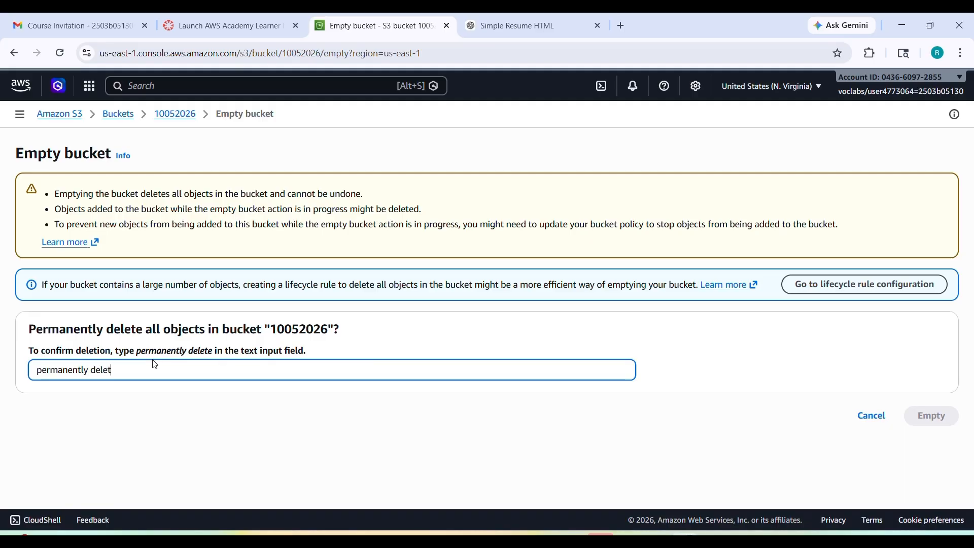
type("e")
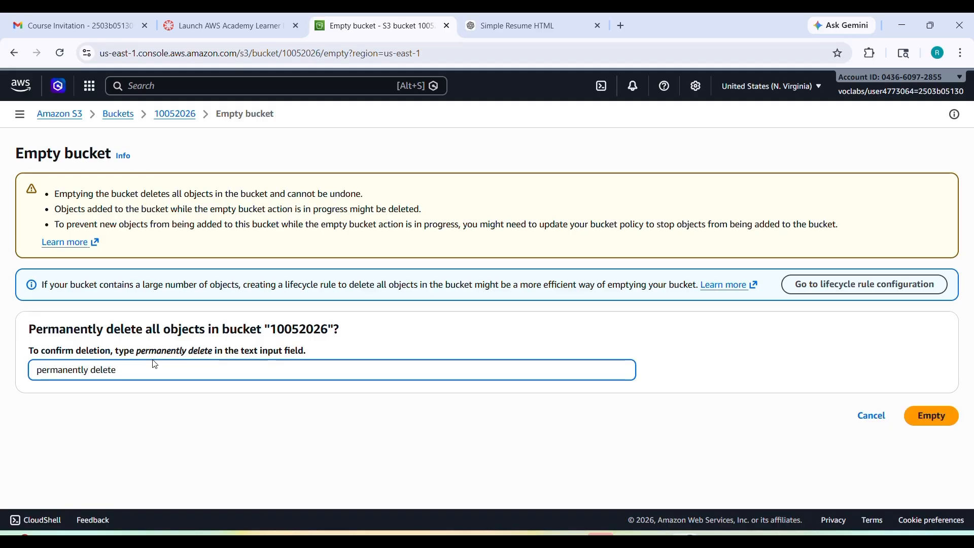
left_click(932, 429)
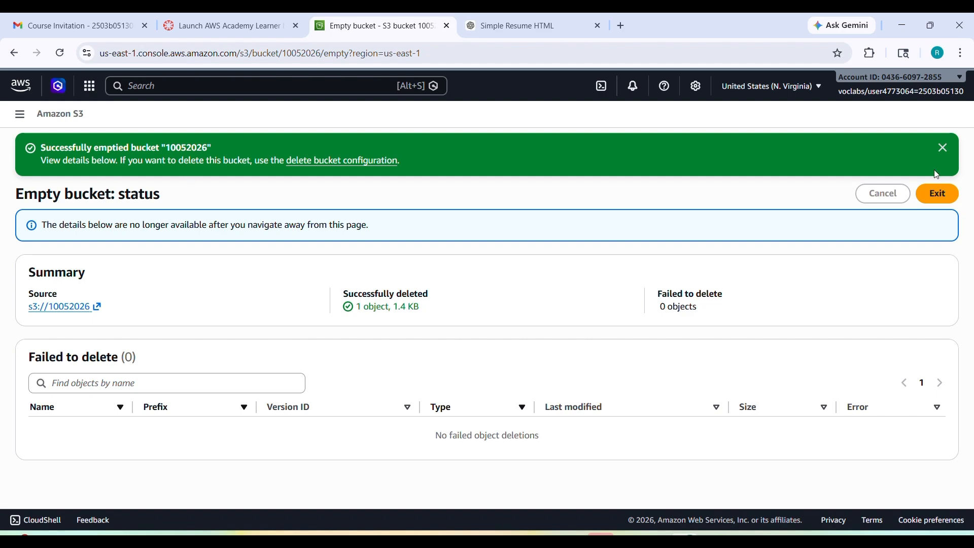
left_click(943, 148)
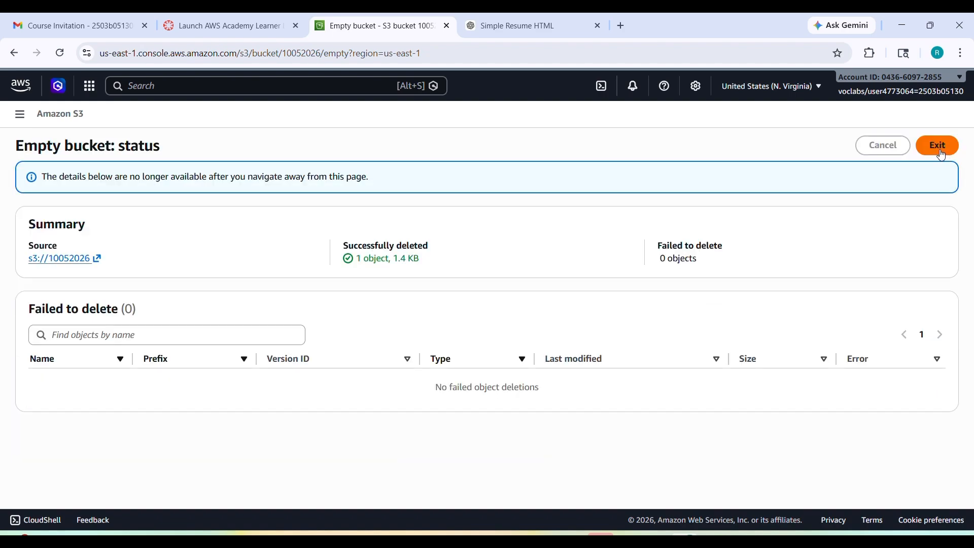
left_click(942, 153)
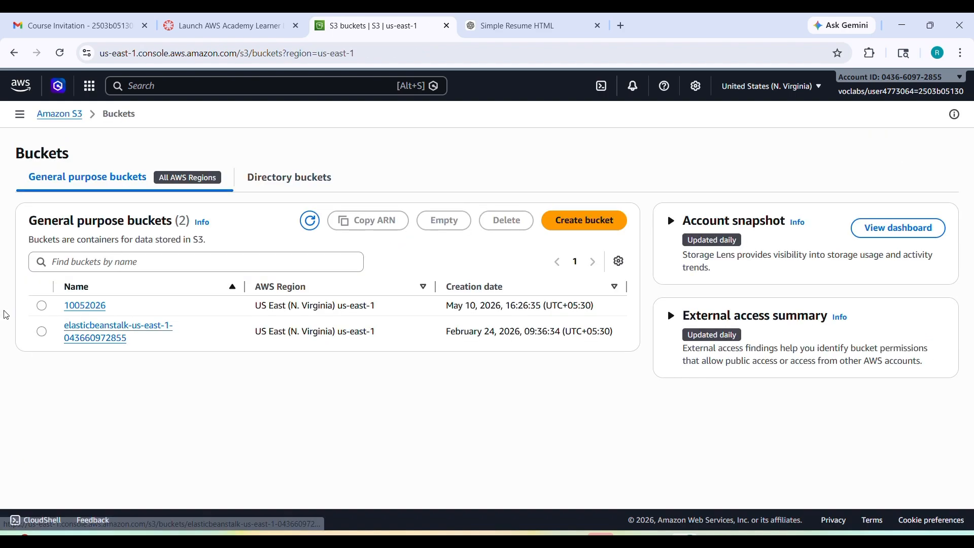
Delete the 10052026 bucket, confirming the deletion with the bucket name 10052026.
left_click(42, 306)
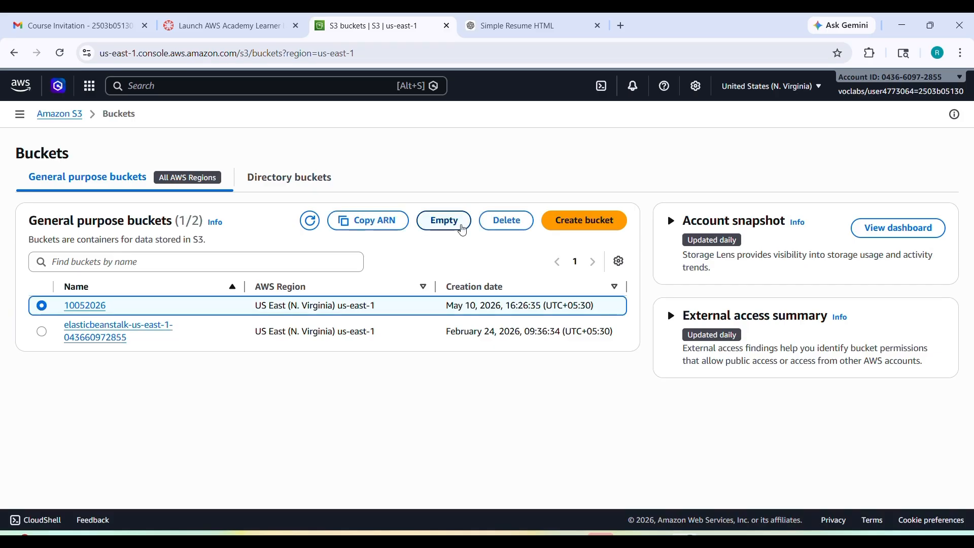
left_click(503, 222)
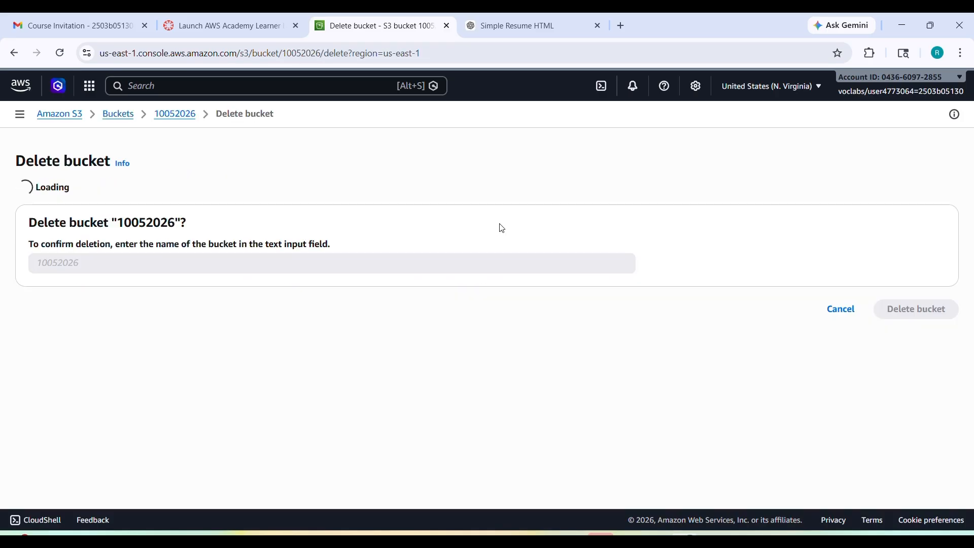
left_click(122, 360)
type("10")
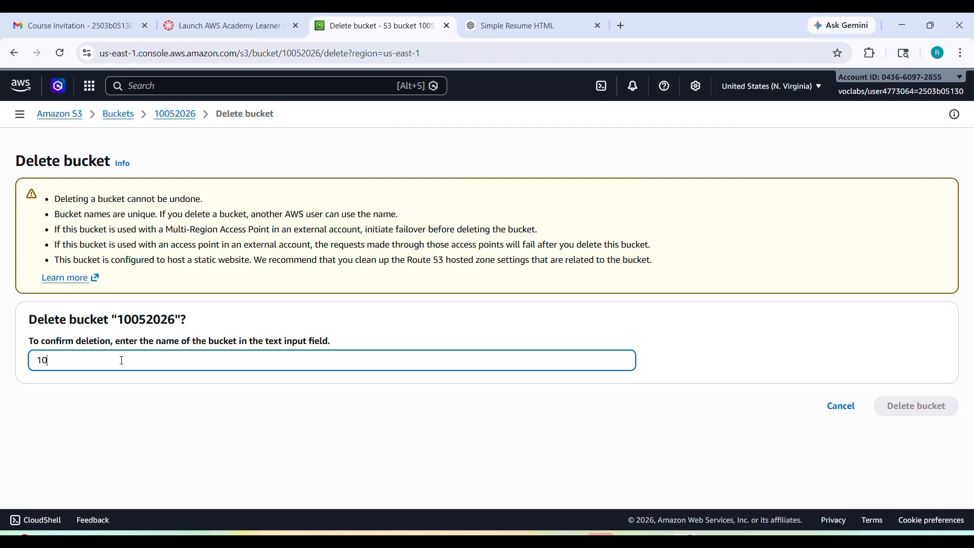
type("052026")
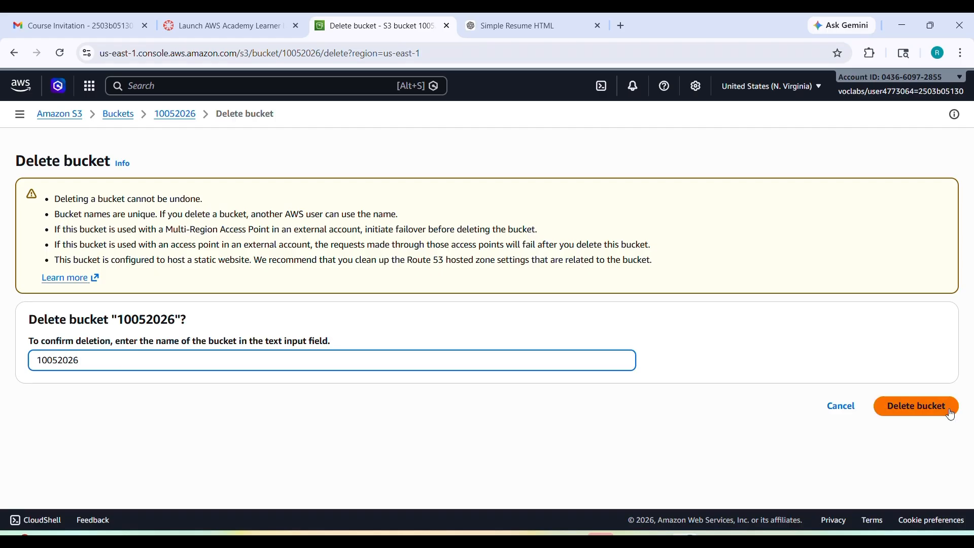
left_click(918, 407)
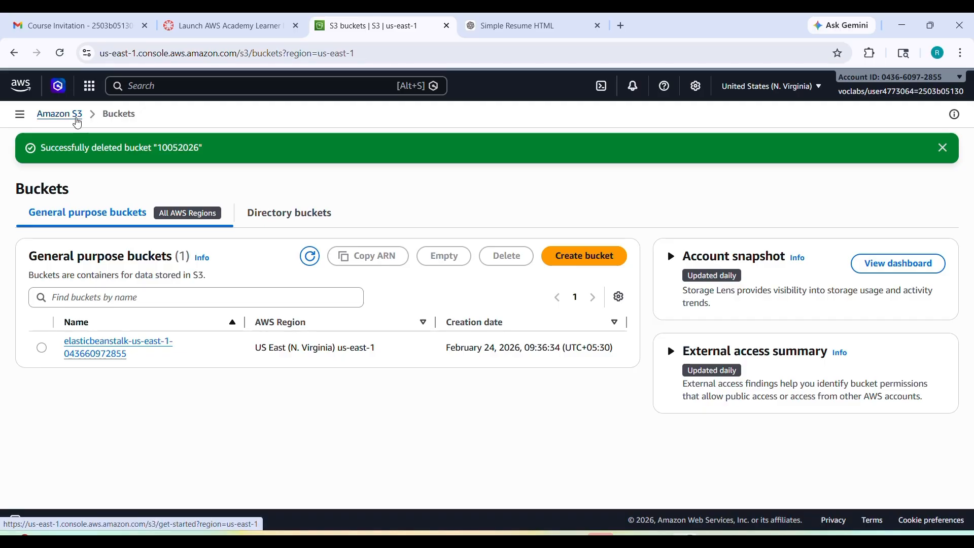
Check the list of general purpose buckets from the Amazon S3 homepage and return to the AWS Console Home.
left_click(76, 119)
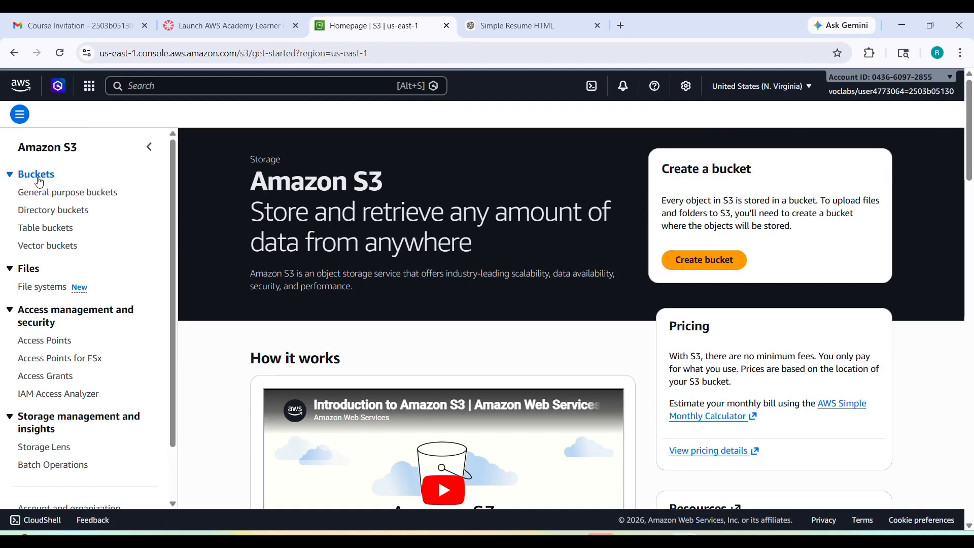
left_click(38, 175)
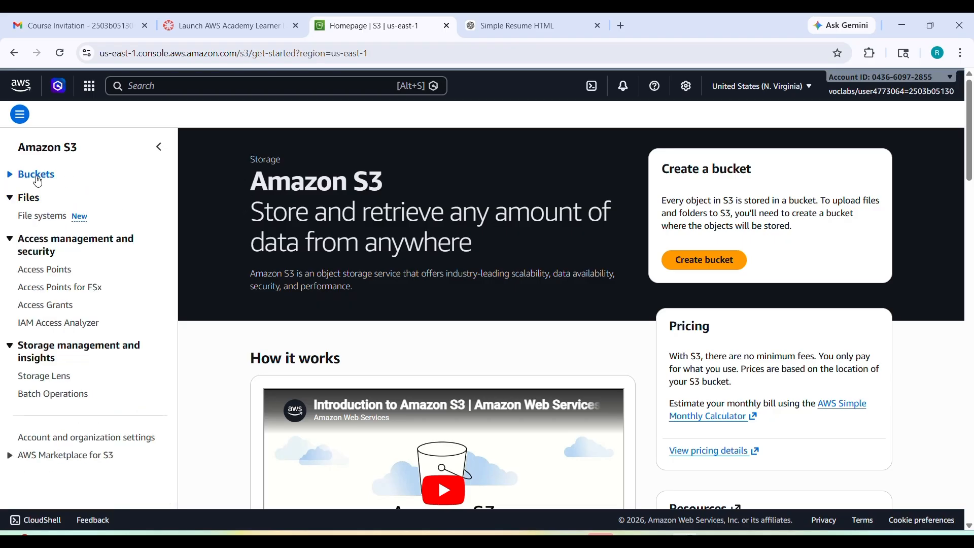
left_click(37, 175)
left_click(45, 198)
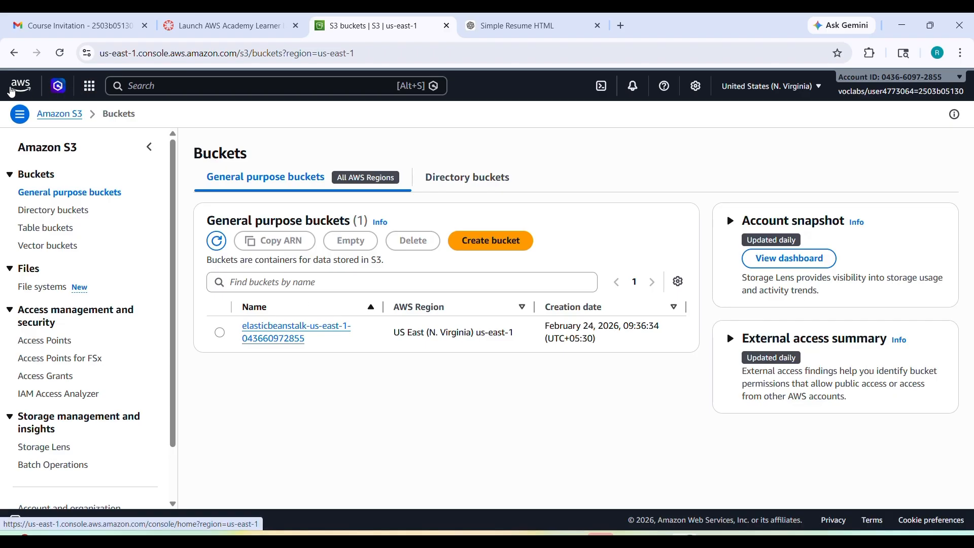
left_click(12, 91)
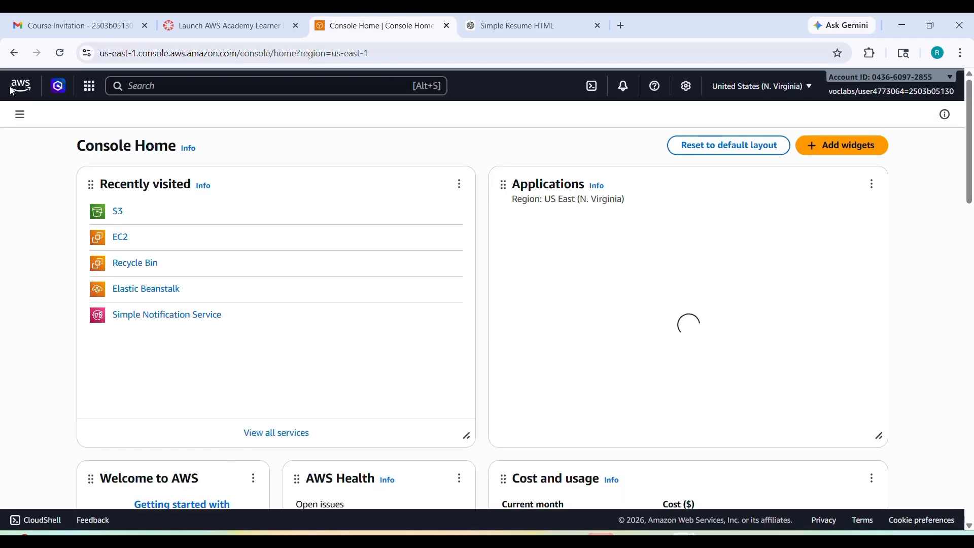
Switch to the AWS Academy Learner Lab page, end the running lab and confirm ending it.
left_click(223, 25)
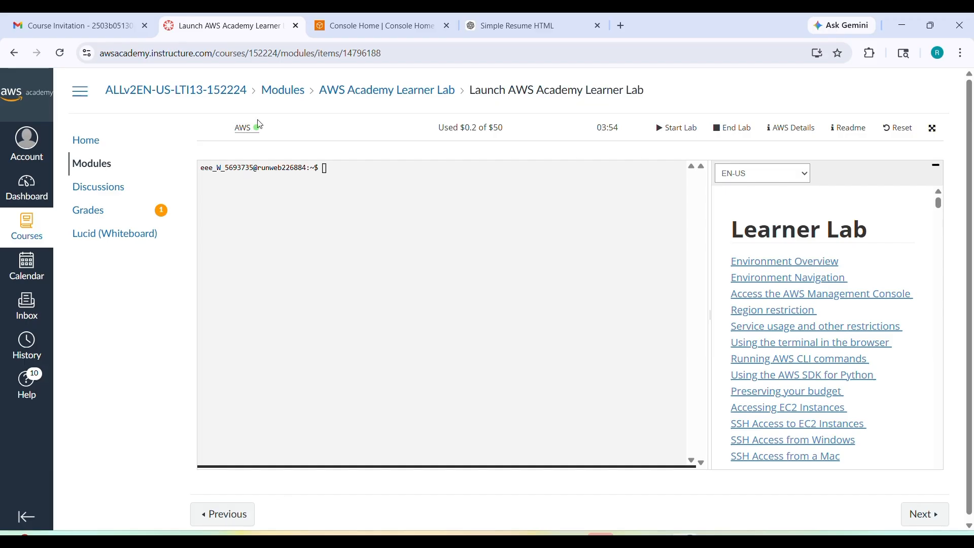
left_click(729, 137)
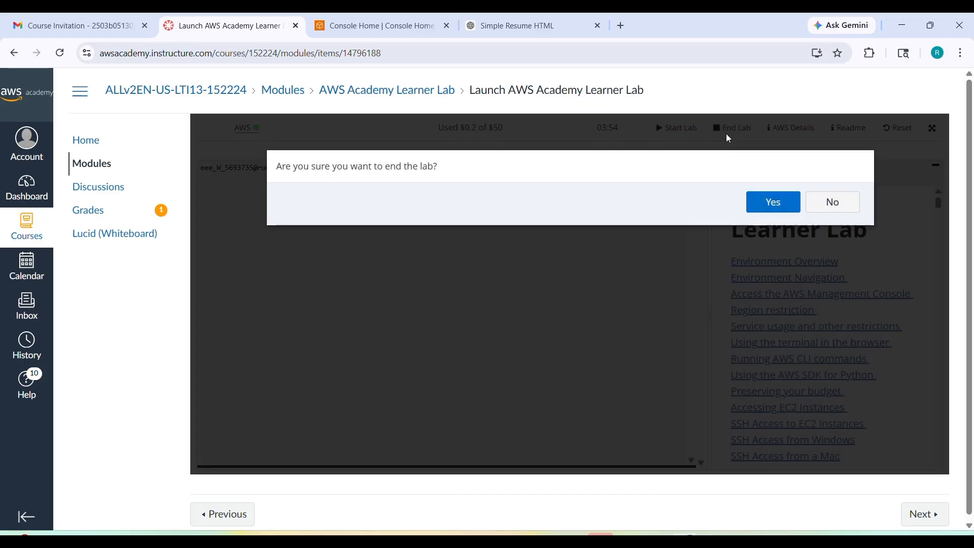
left_click(771, 207)
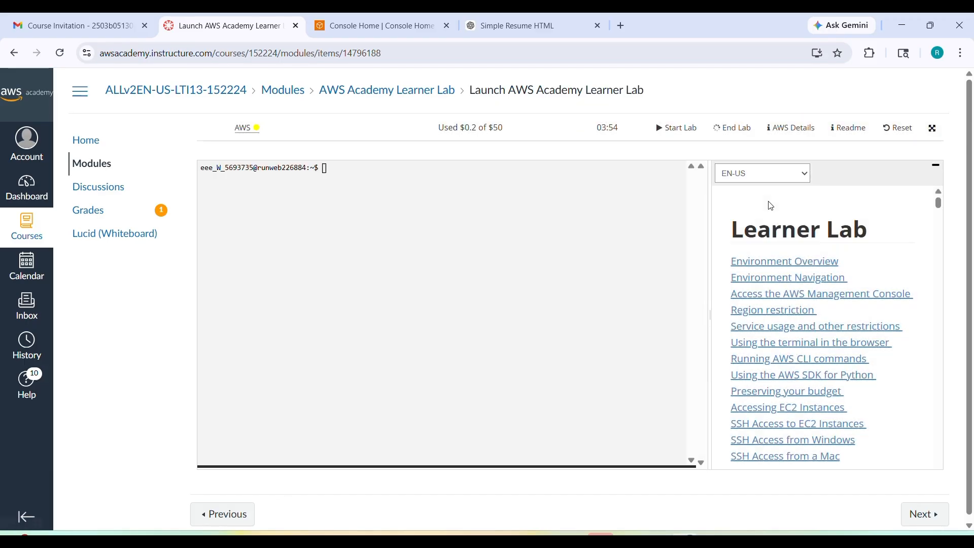